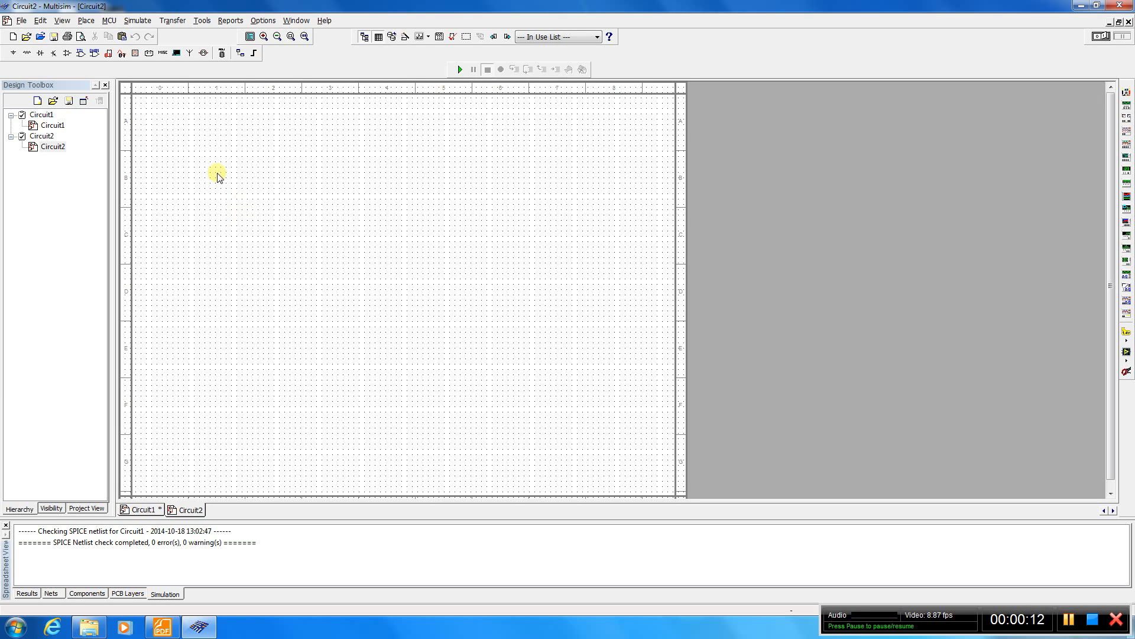
Step: Place an AND2 gate and, below it, an OR2 gate from the Misc Digital TIL family on the Circuit2 schematic
left_click(86, 20)
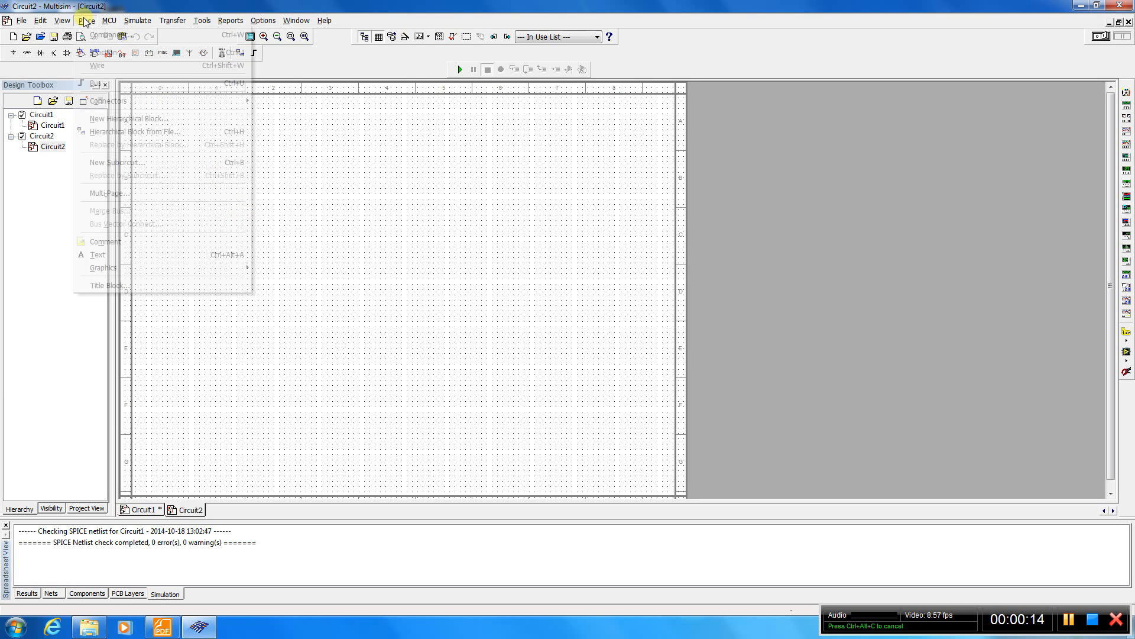
left_click(98, 37)
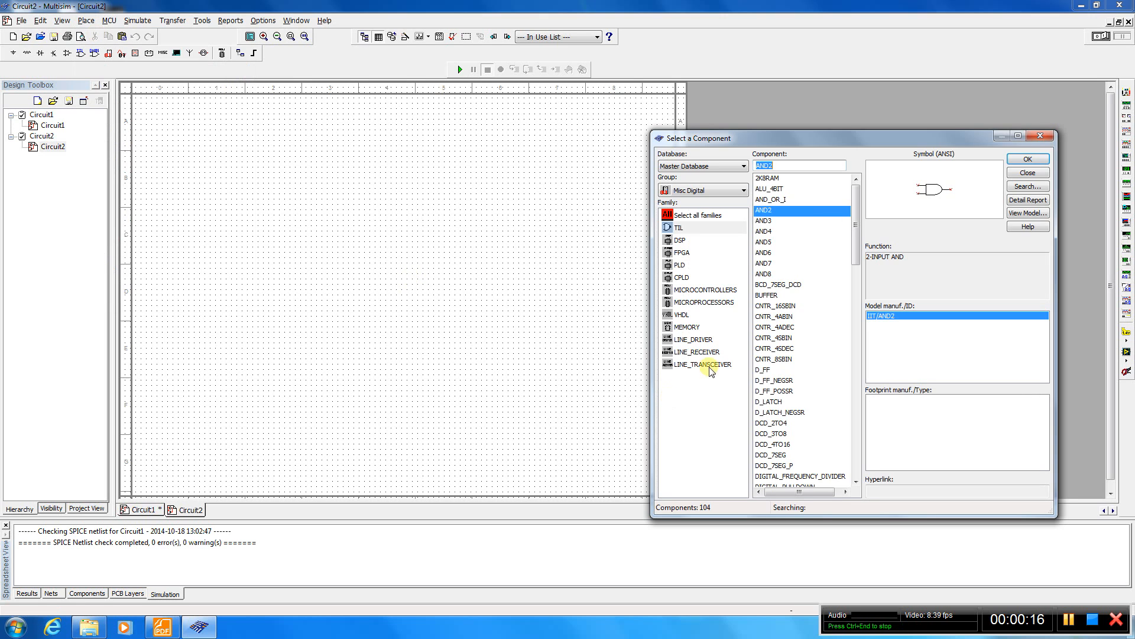
double_click(793, 212)
left_click(419, 229)
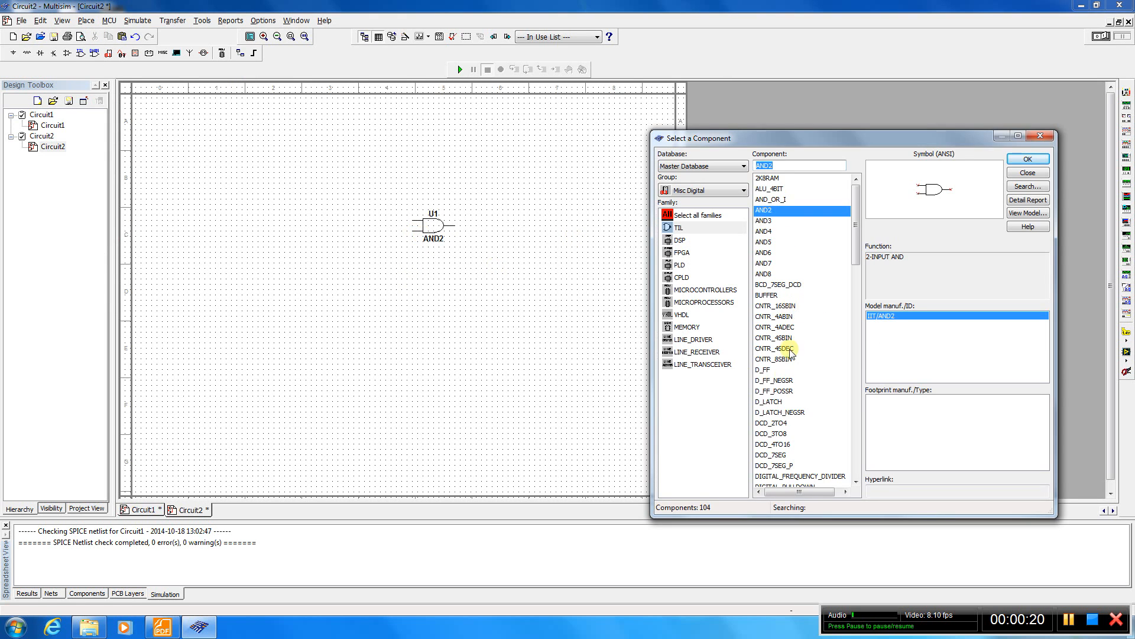
left_click_drag(858, 237, 854, 355)
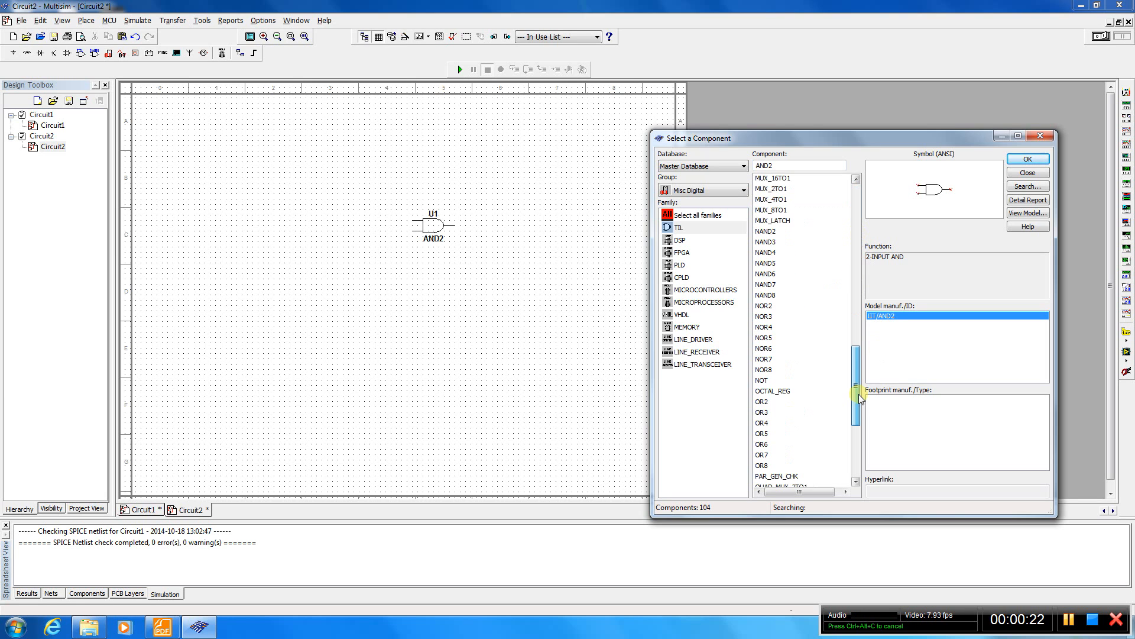
left_click(776, 402)
double_click(777, 402)
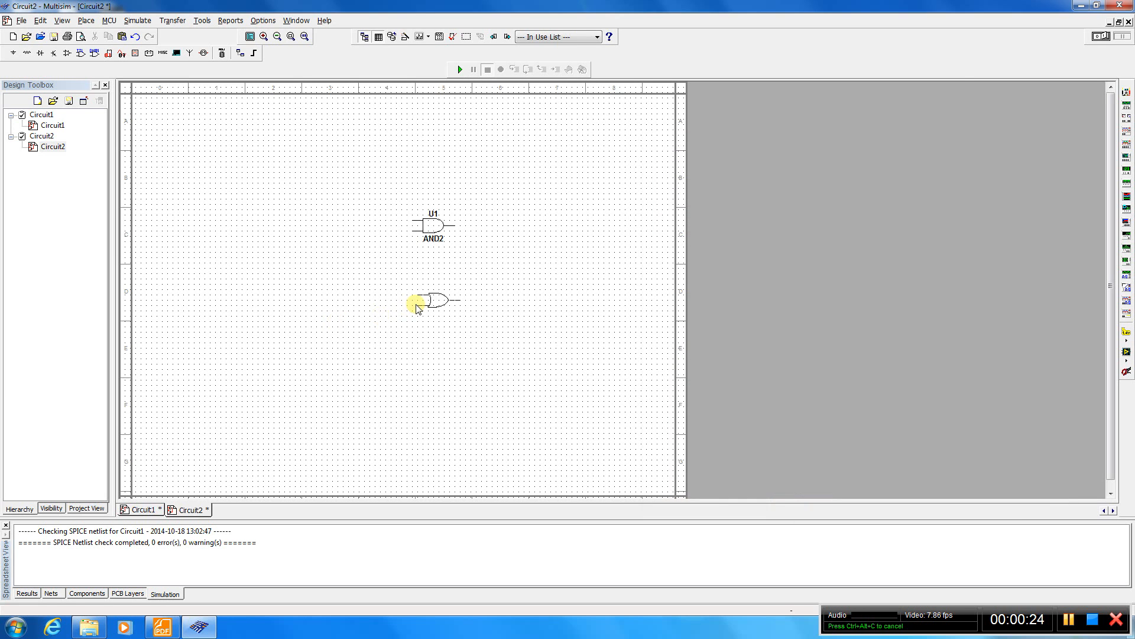
left_click(416, 306)
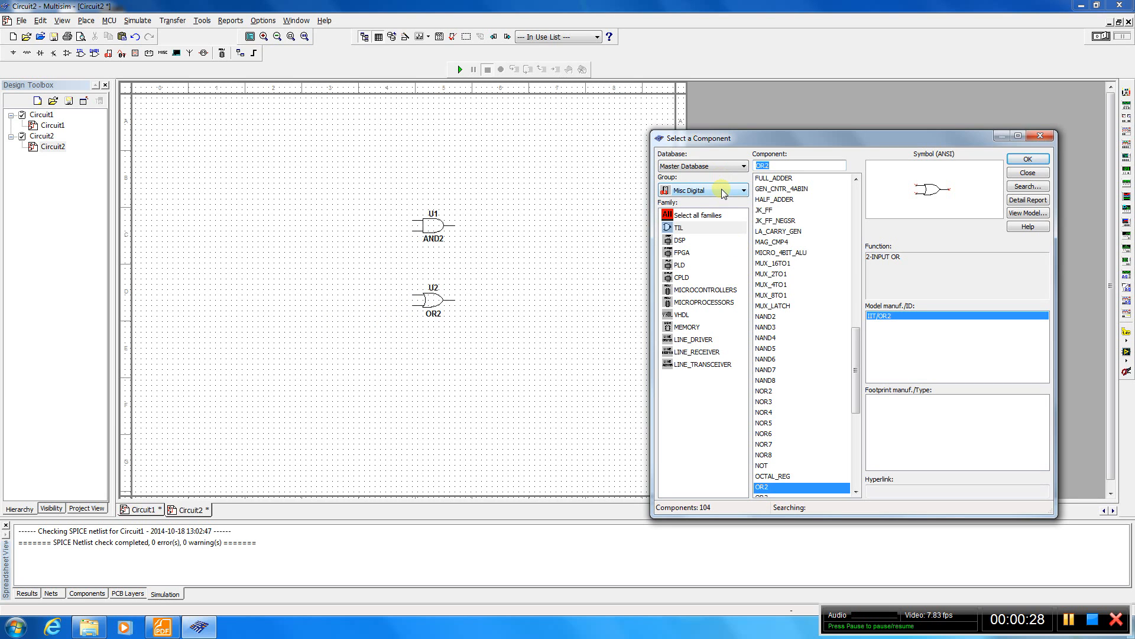
Step: Place four DIPSW1 switches from the Basic group in a column to the left of the AND and OR gates
left_click(723, 190)
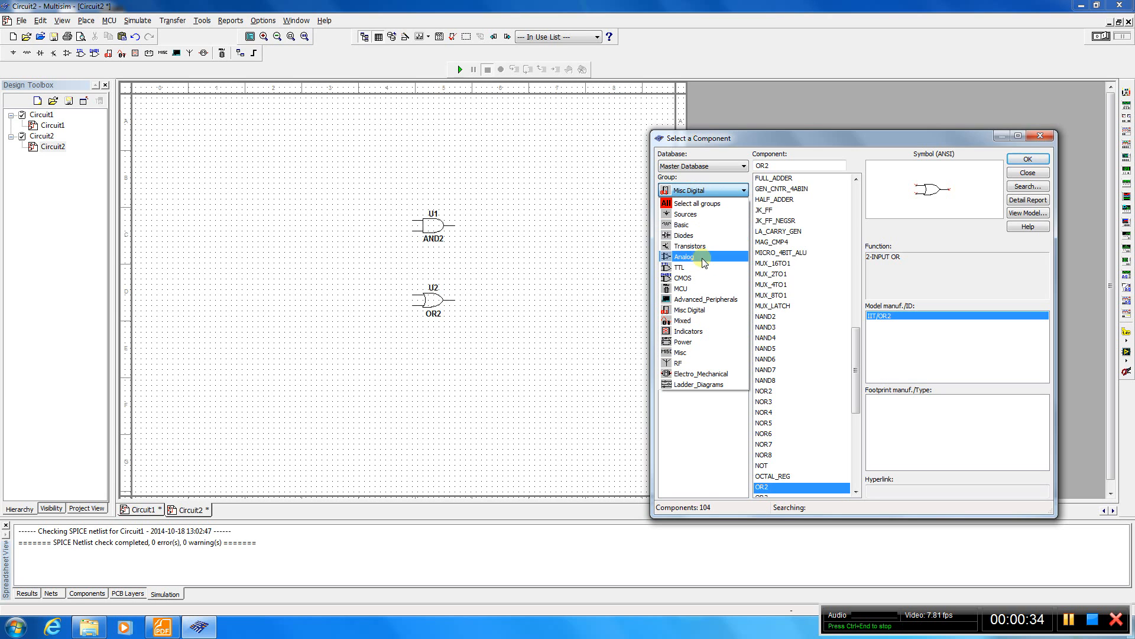
left_click(701, 226)
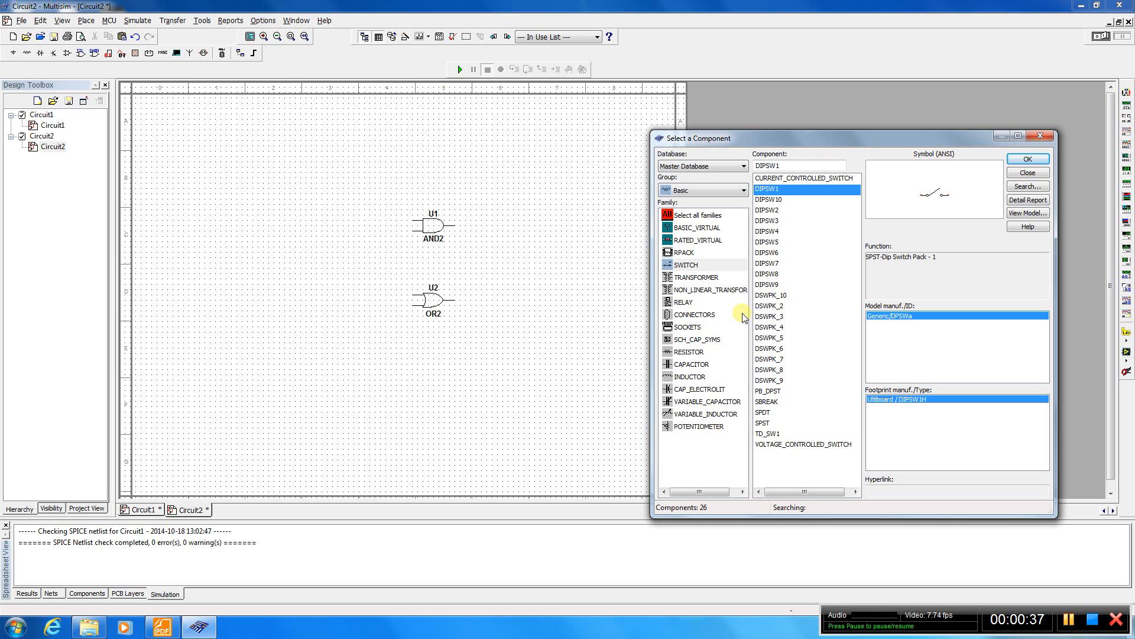
double_click(776, 189)
left_click(312, 242)
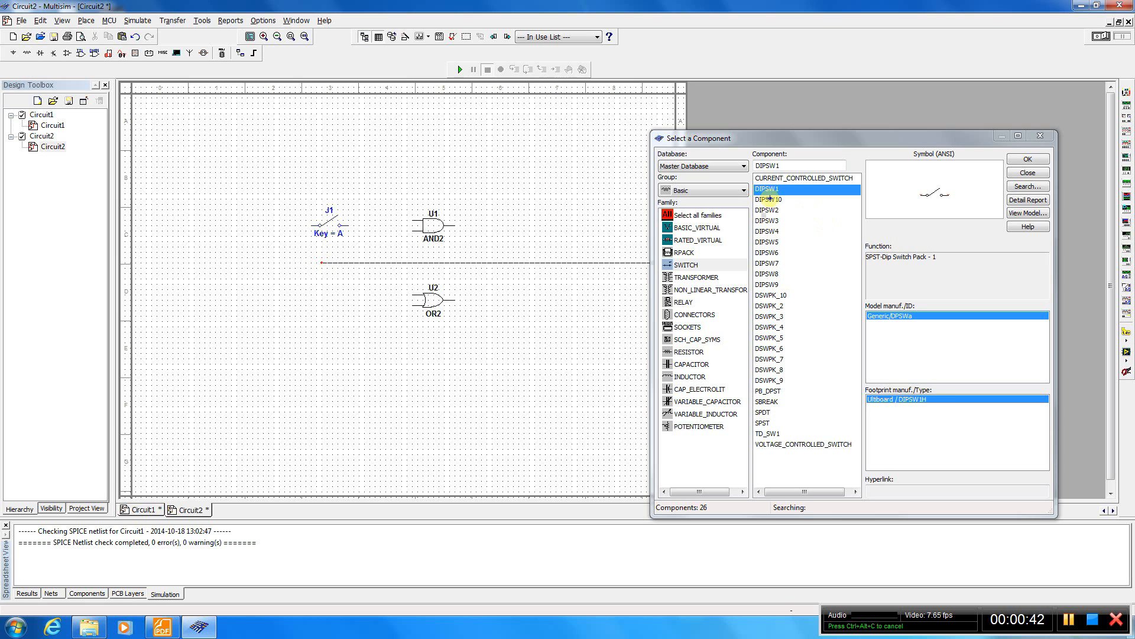
key("Escape")
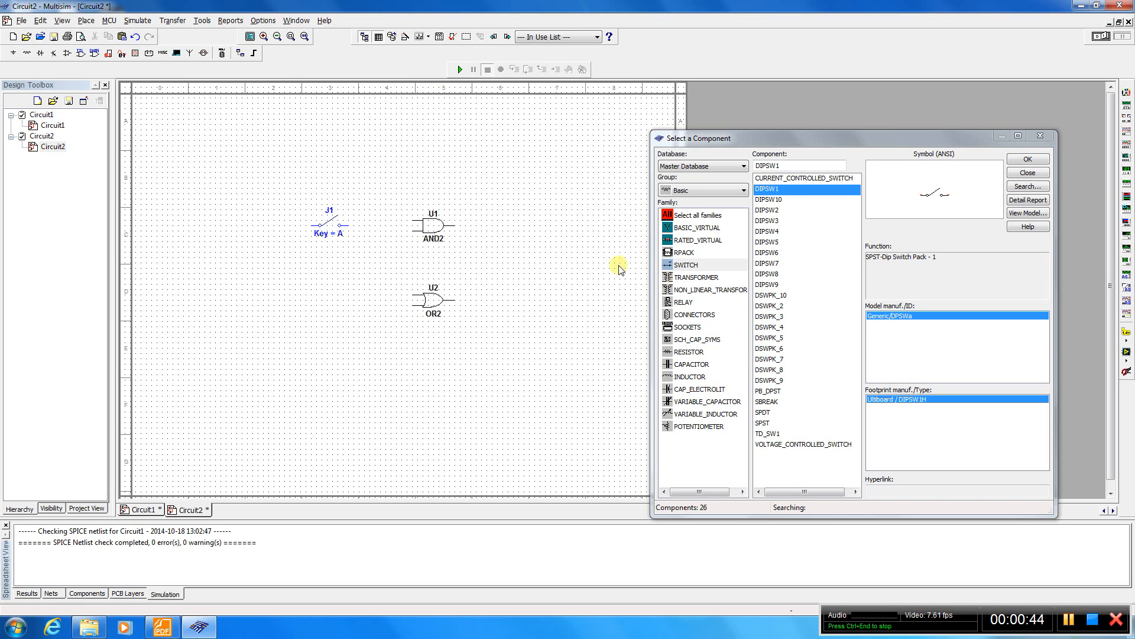
double_click(786, 188)
left_click(308, 285)
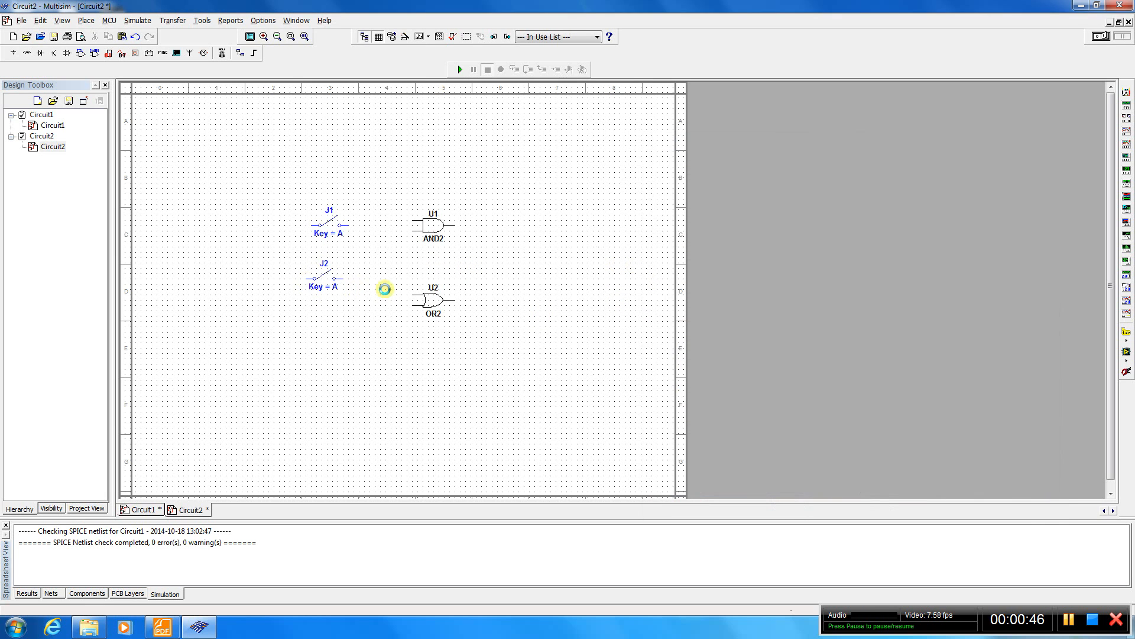
double_click(795, 188)
left_click(314, 325)
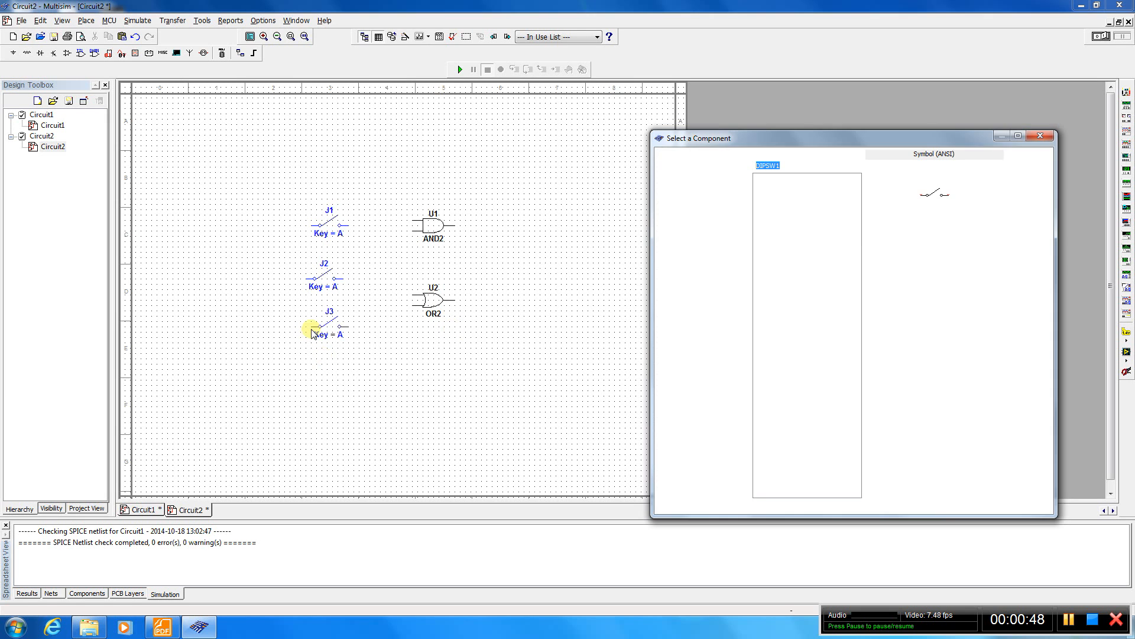
double_click(792, 189)
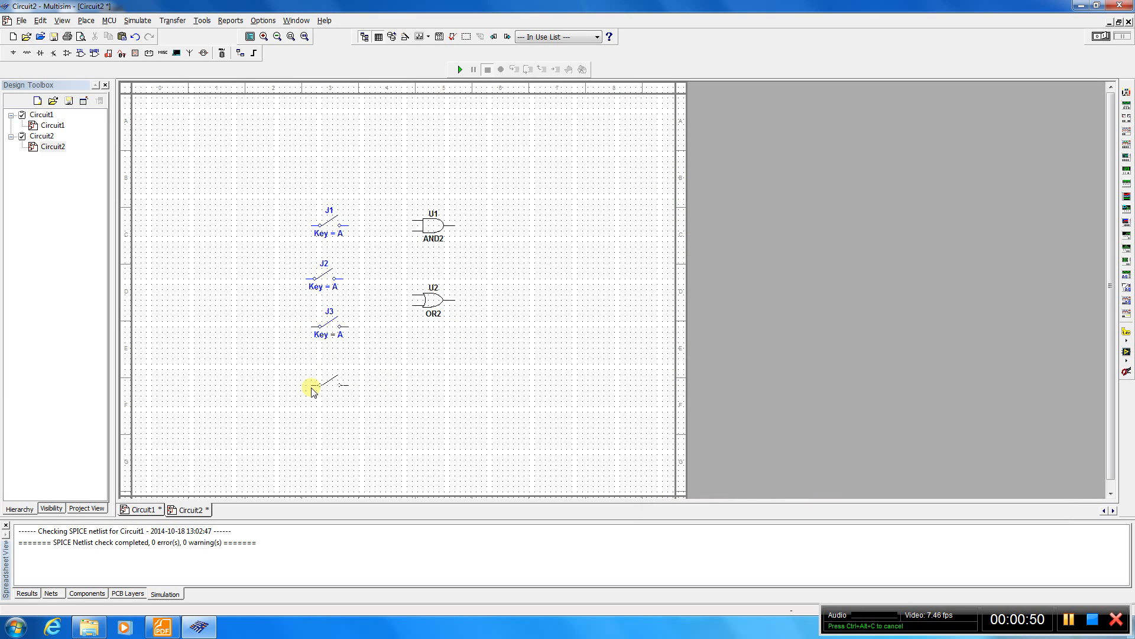
left_click(312, 390)
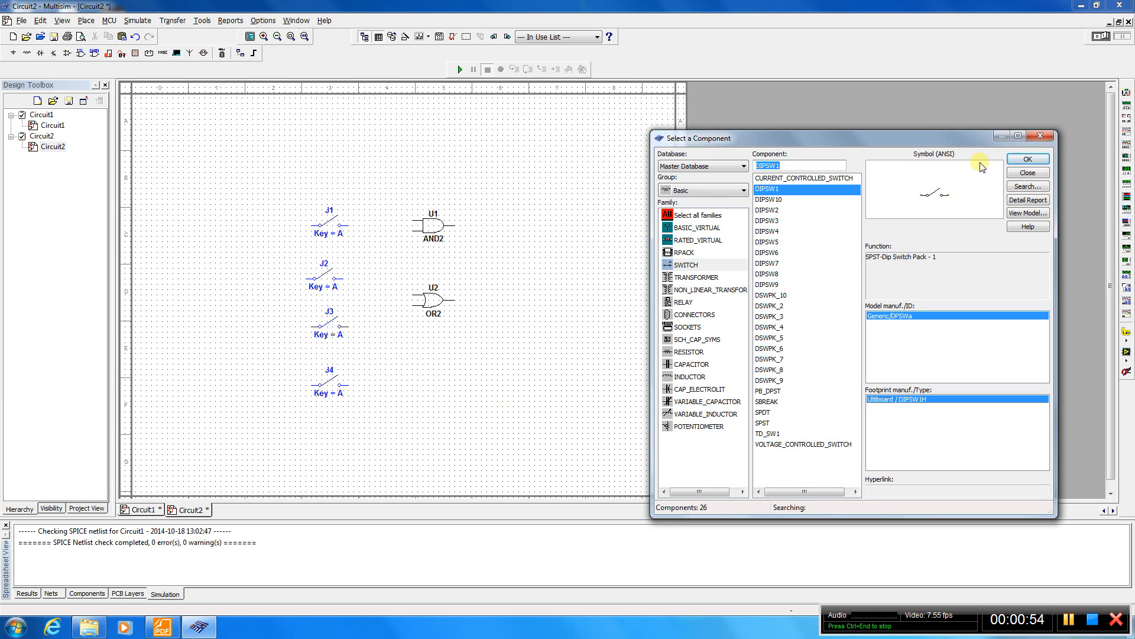
left_click(1041, 137)
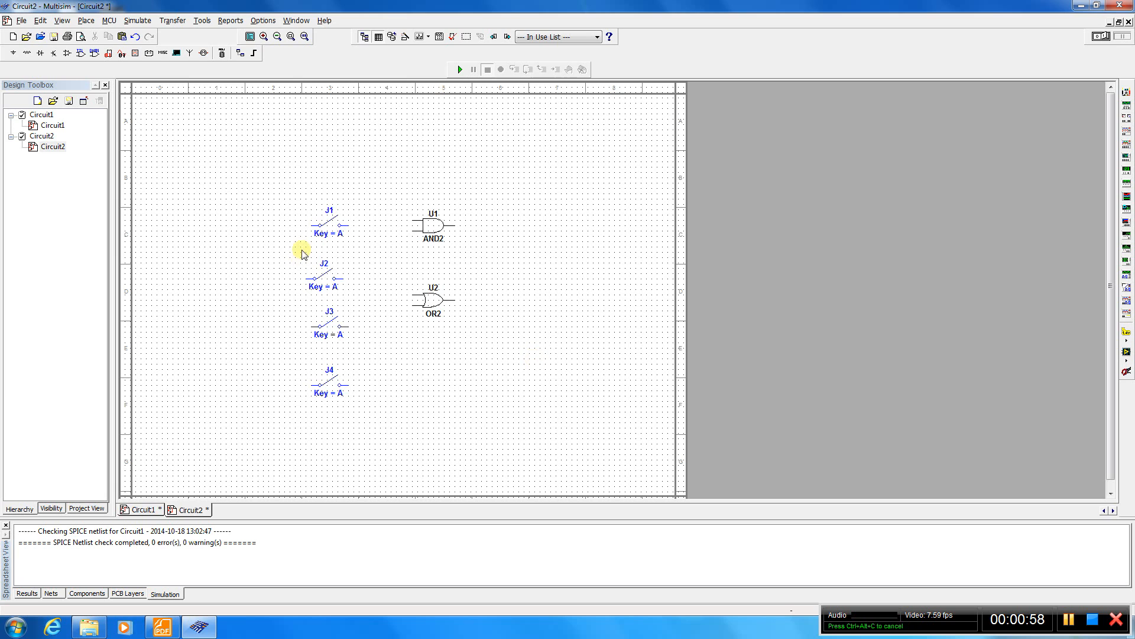
Step: Add a Logic Analyzer instrument to the right of the two gates
left_click(138, 21)
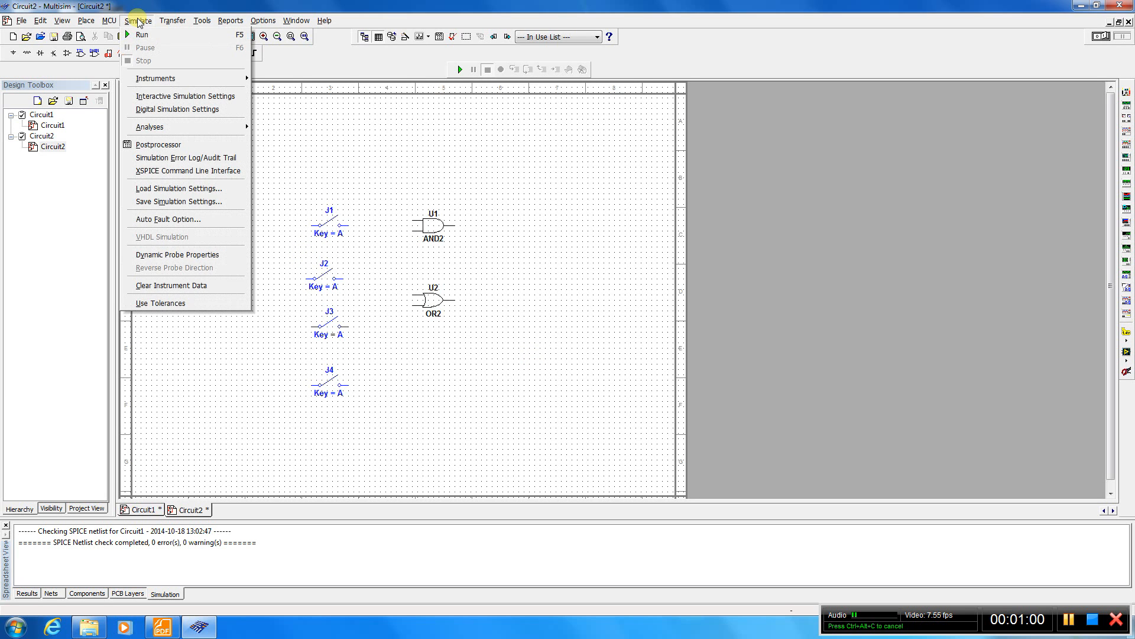
mouse_move(201, 80)
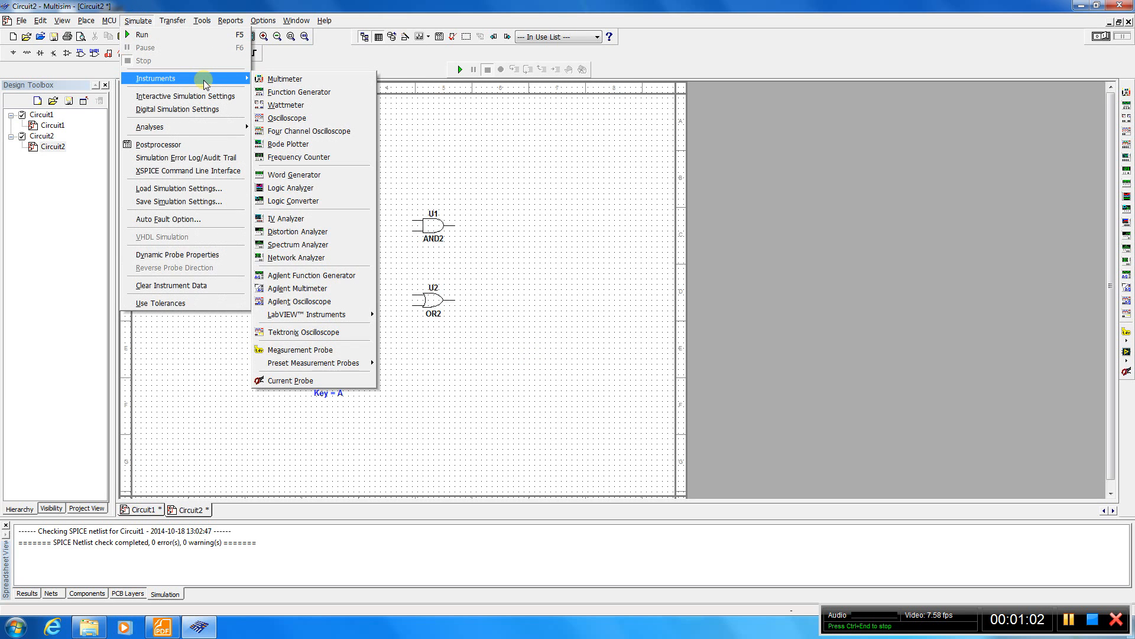
left_click(312, 187)
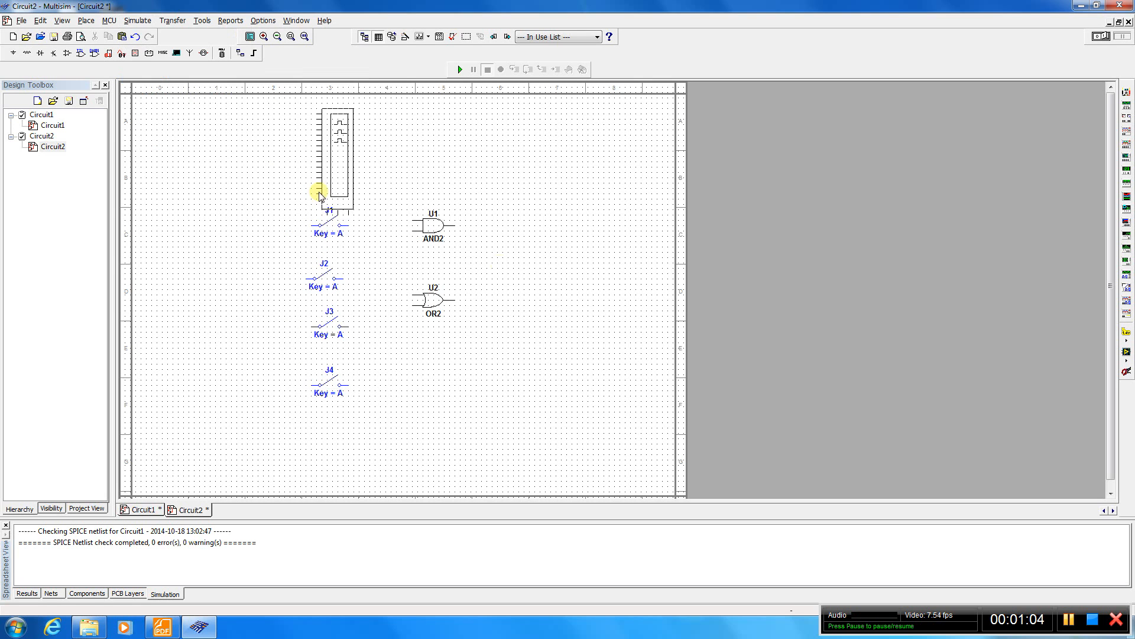
left_click(553, 311)
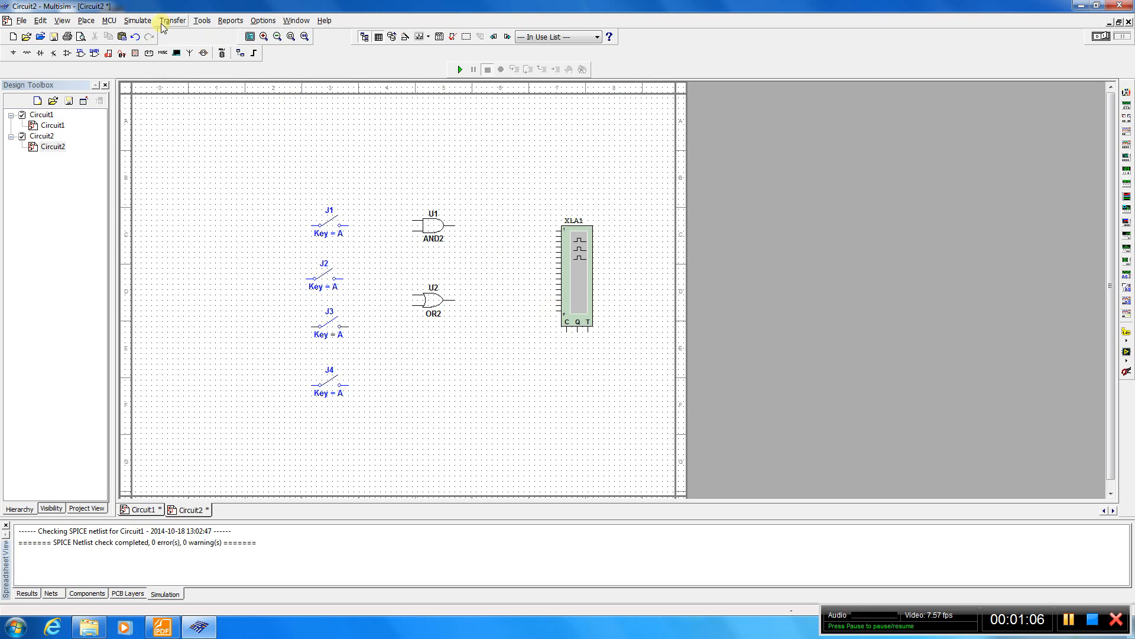
Step: Add a Word Generator instrument to the left of the four switches
left_click(137, 20)
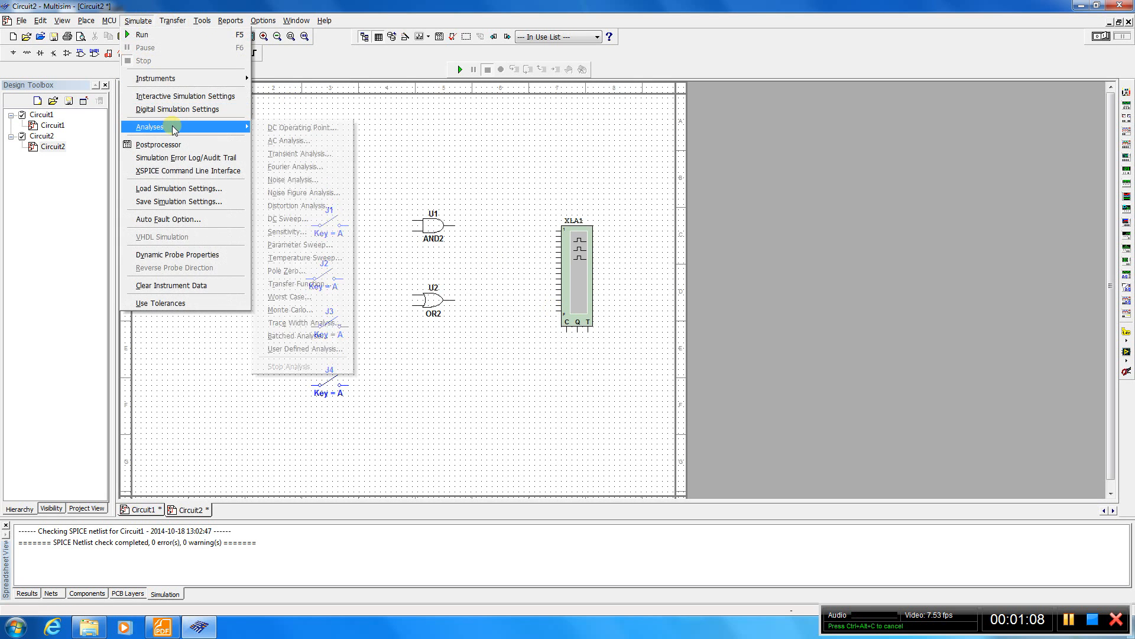
mouse_move(228, 77)
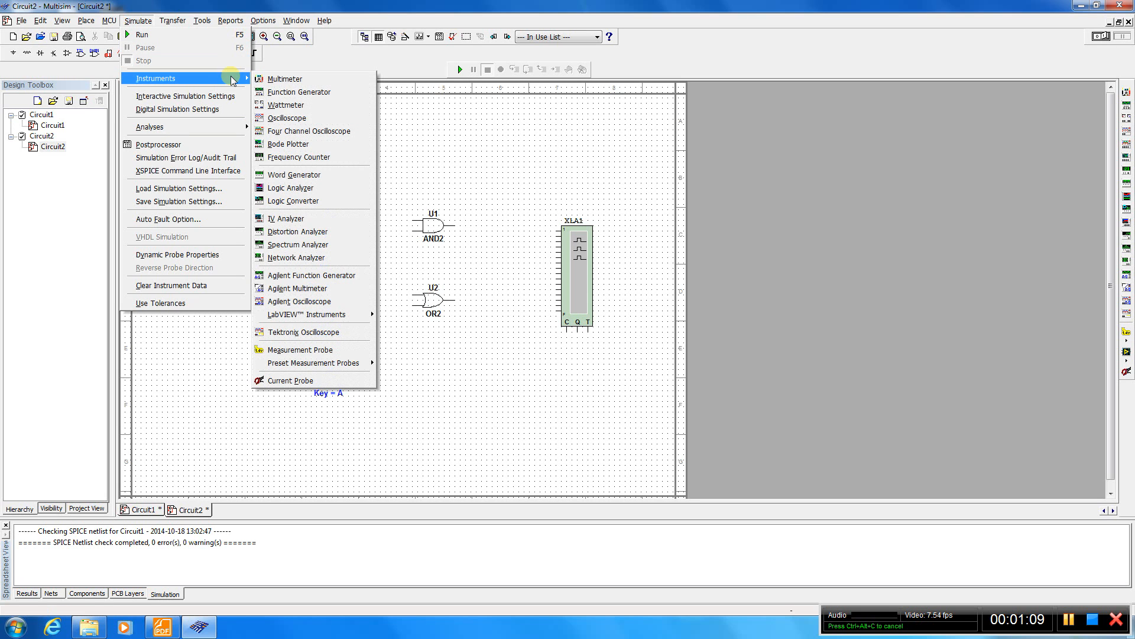
left_click(329, 175)
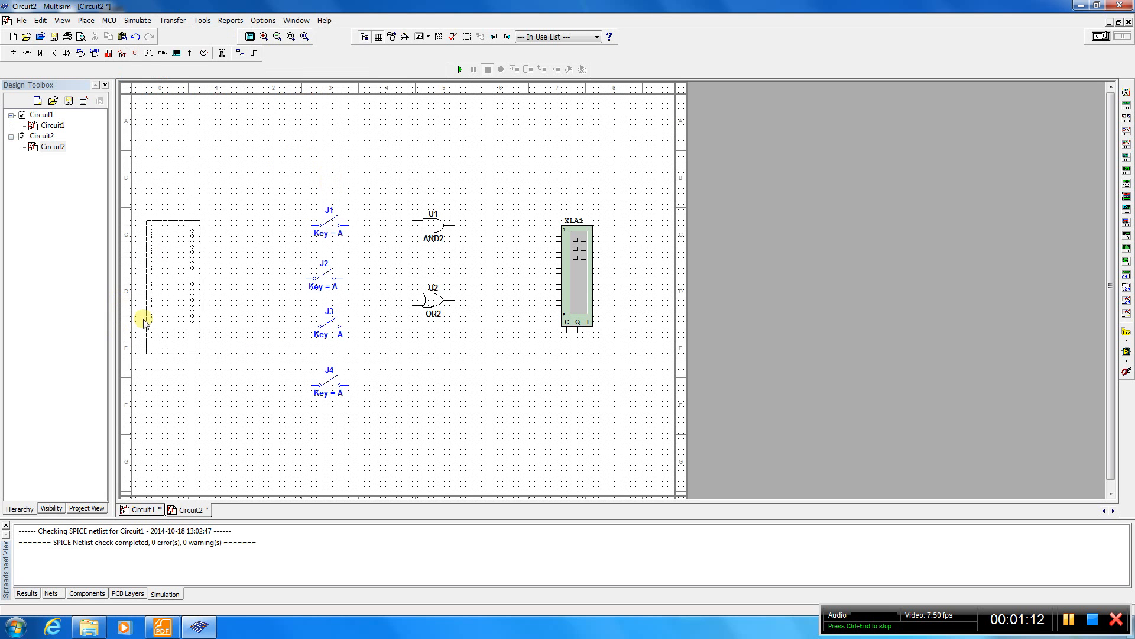
left_click(180, 299)
left_click(136, 21)
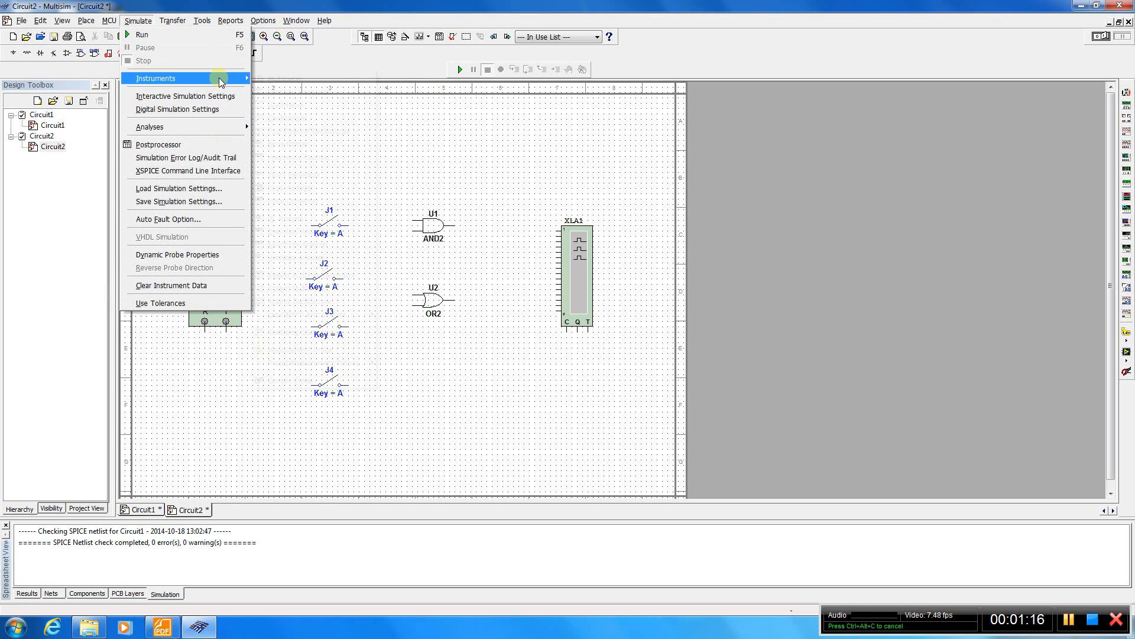
mouse_move(222, 79)
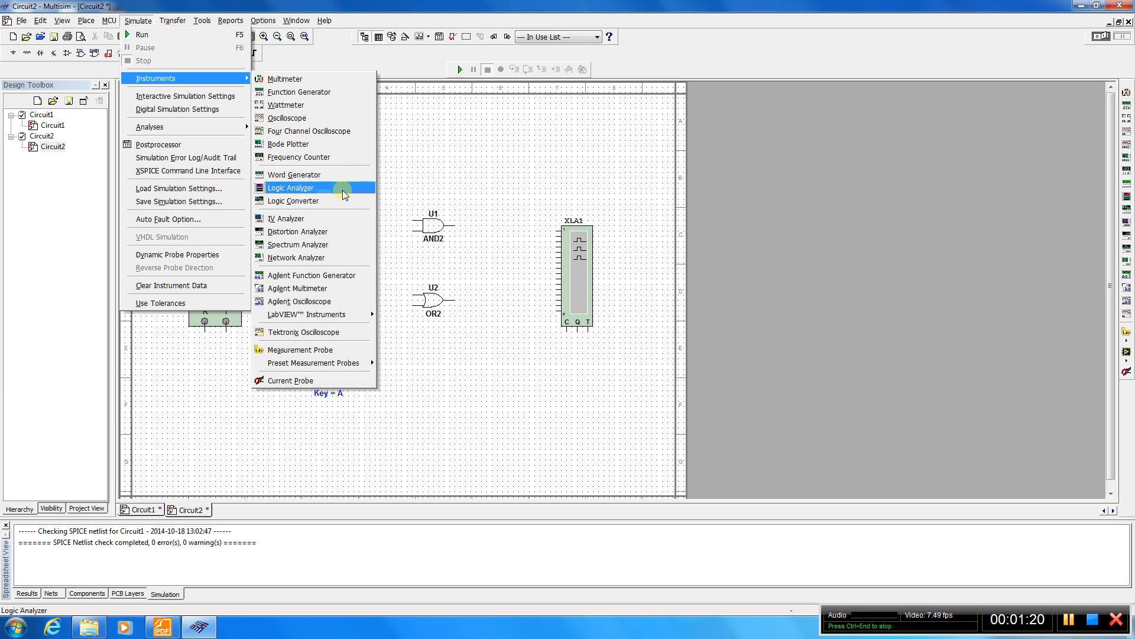
left_click(473, 371)
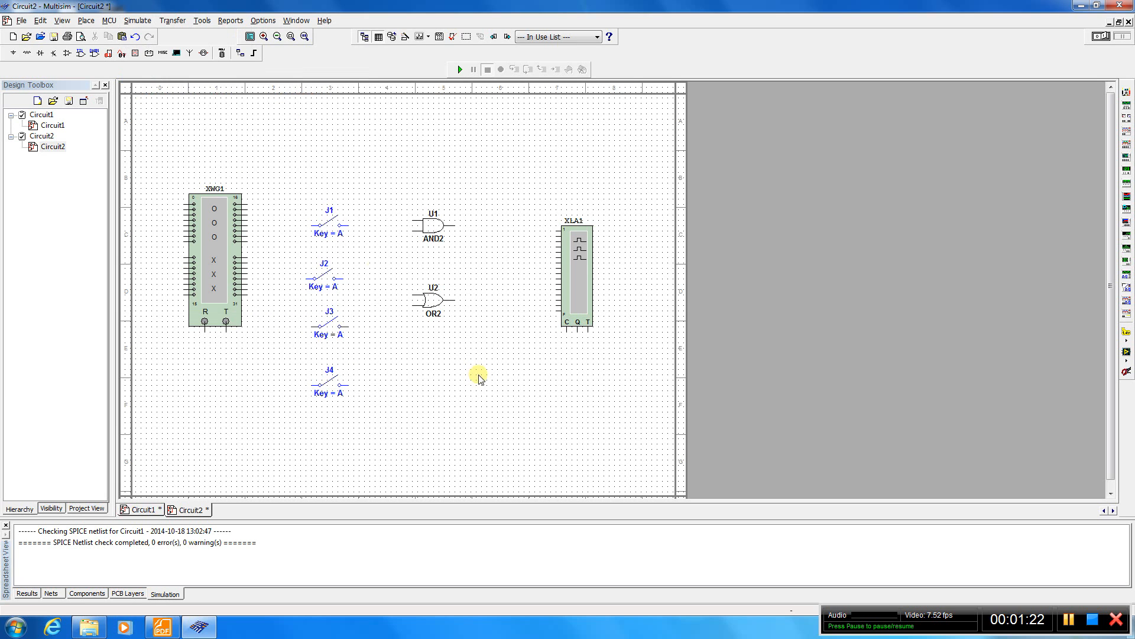
Step: Wire switch J1 to the upper input of the AND gate and switch J2 to its lower input
left_click(348, 226)
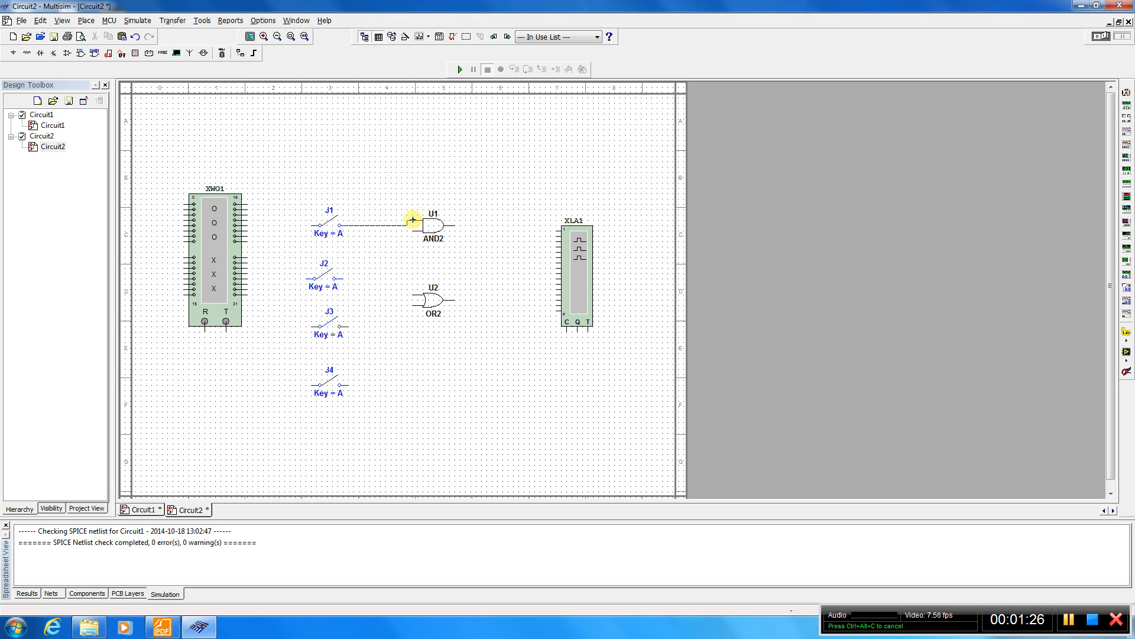
key("Escape")
left_click(410, 219)
left_click(335, 278)
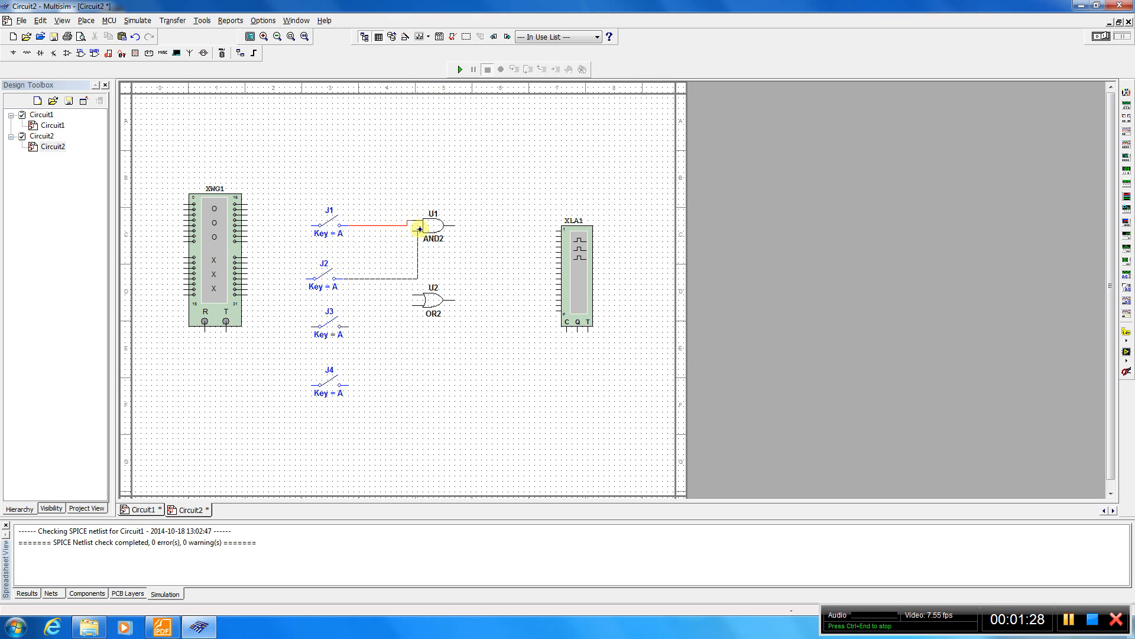
left_click(410, 233)
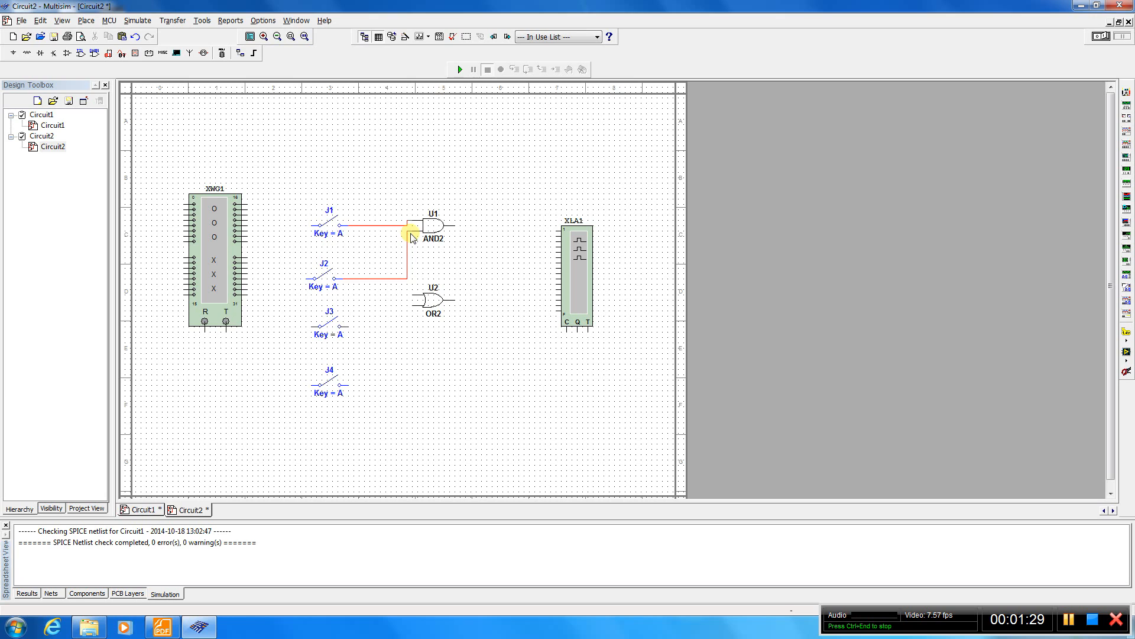
Step: Wire switch J3 to the upper input of the OR gate and switch J4 to its lower input
left_click(350, 328)
left_click(414, 293)
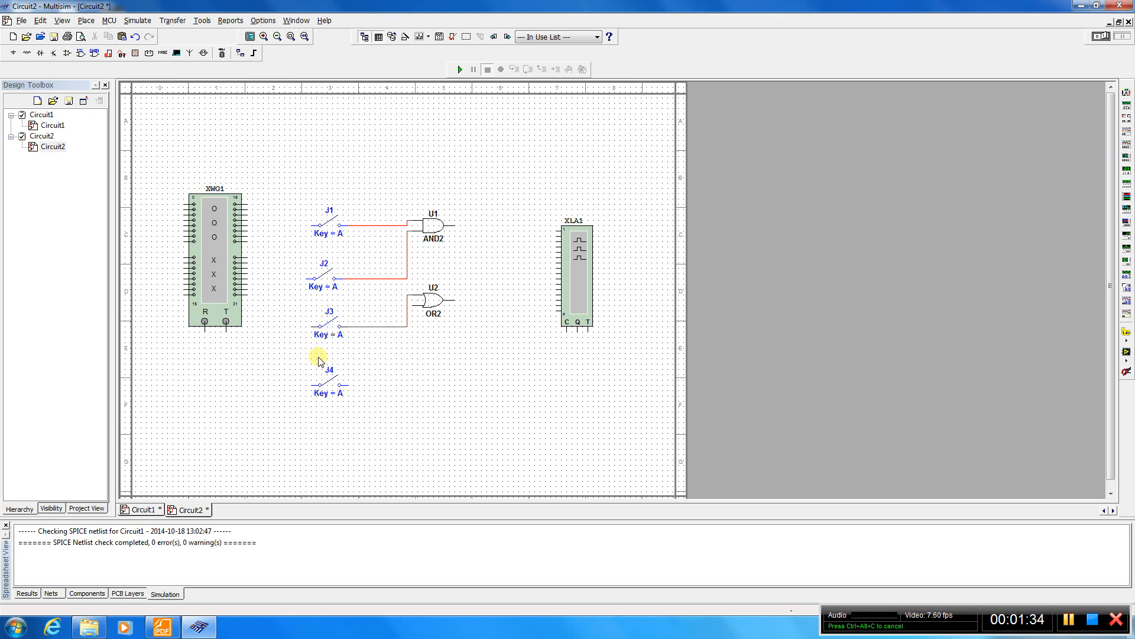
left_click(414, 304)
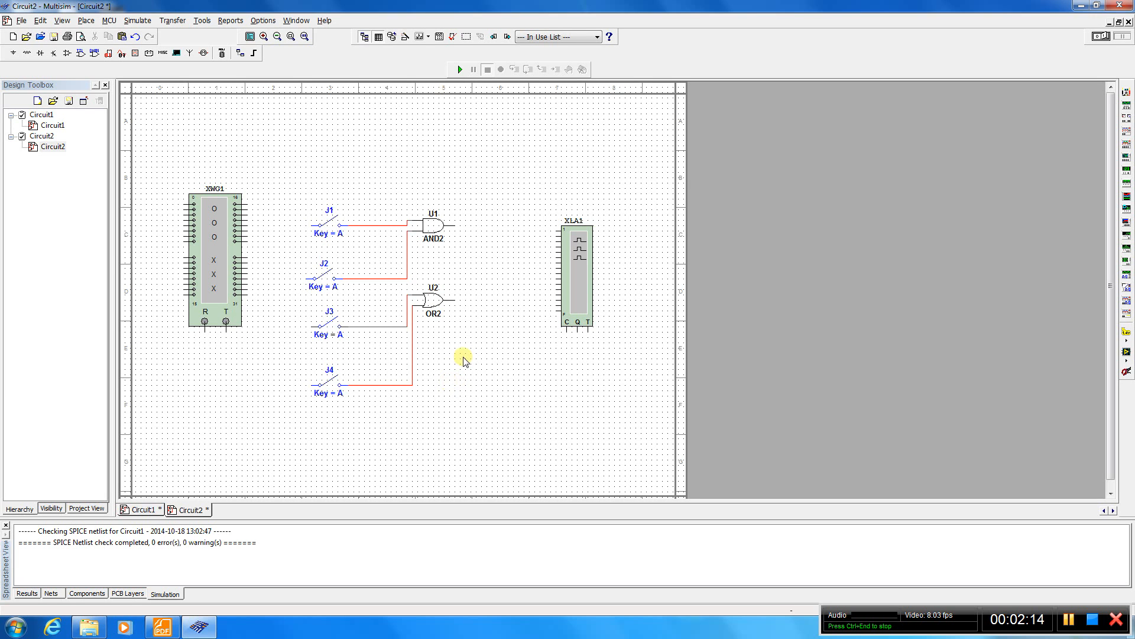
Step: Wire the AND gate's output to the logic analyzer's first input and the OR gate's output to its second input
left_click(454, 225)
left_click(556, 230)
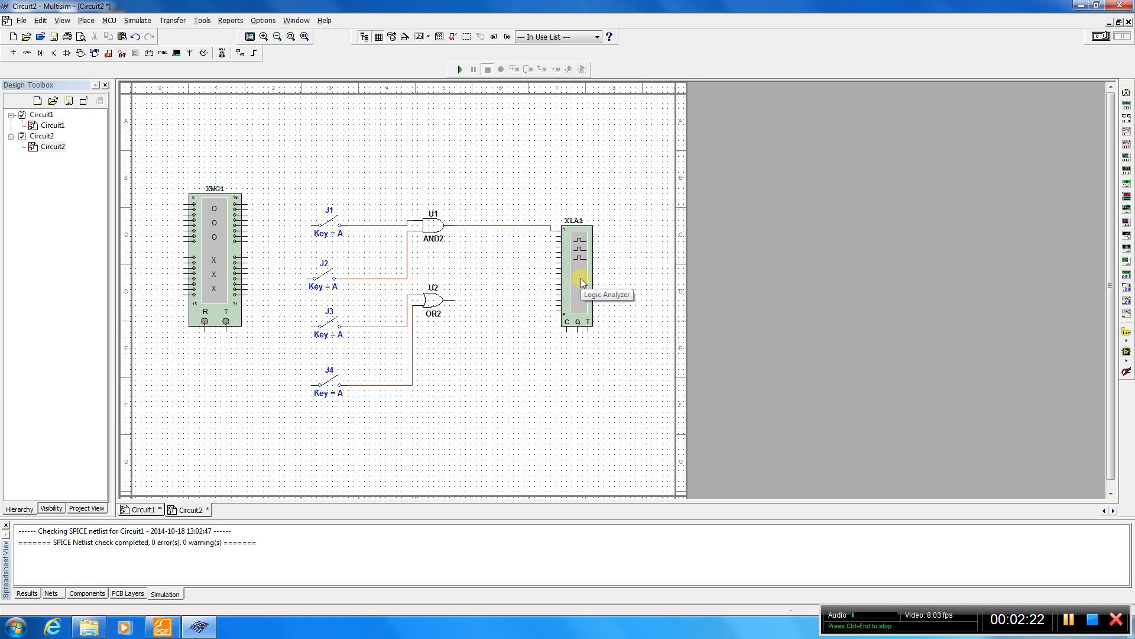
left_click(457, 301)
left_click(557, 239)
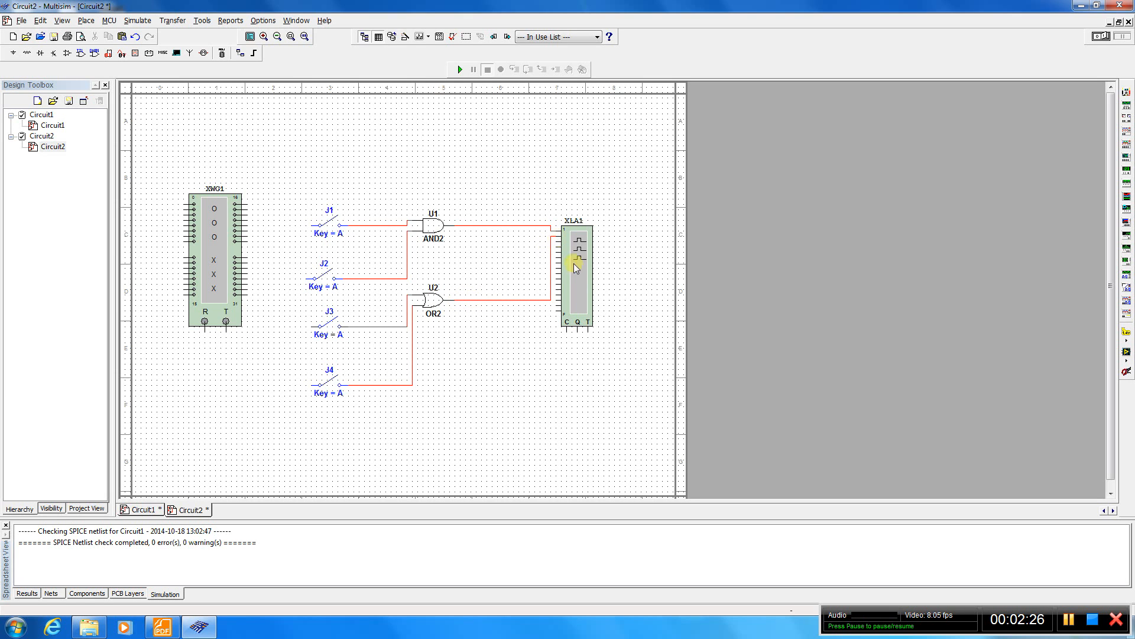
Step: Open the logic analyzer's display, move it clear of the circuit to examine it, and close it
double_click(580, 264)
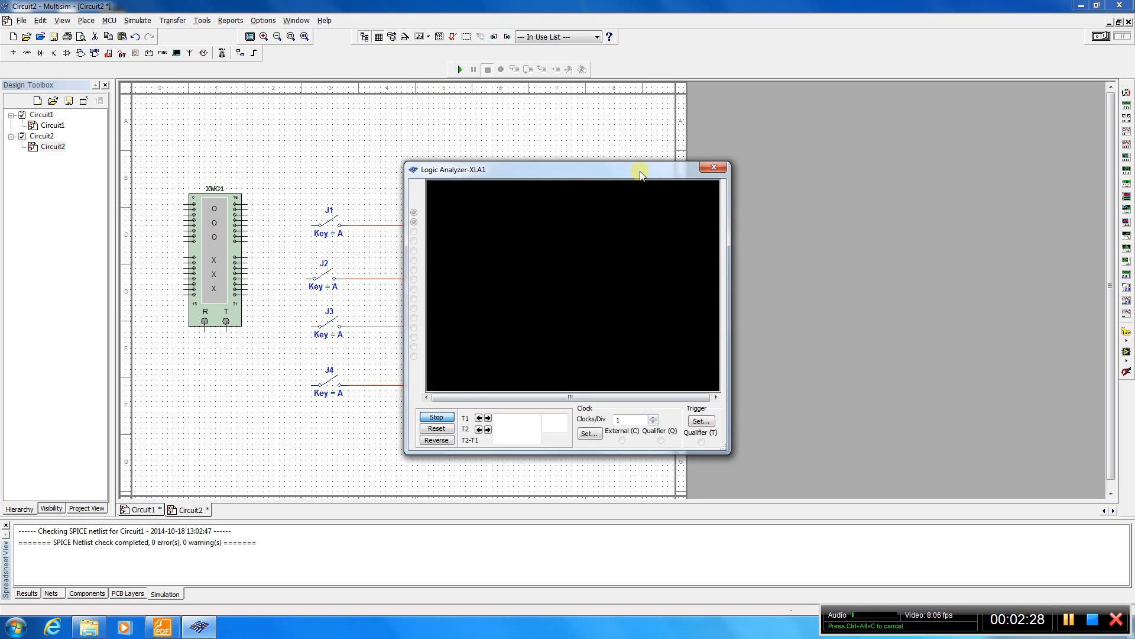
left_click_drag(600, 170, 823, 162)
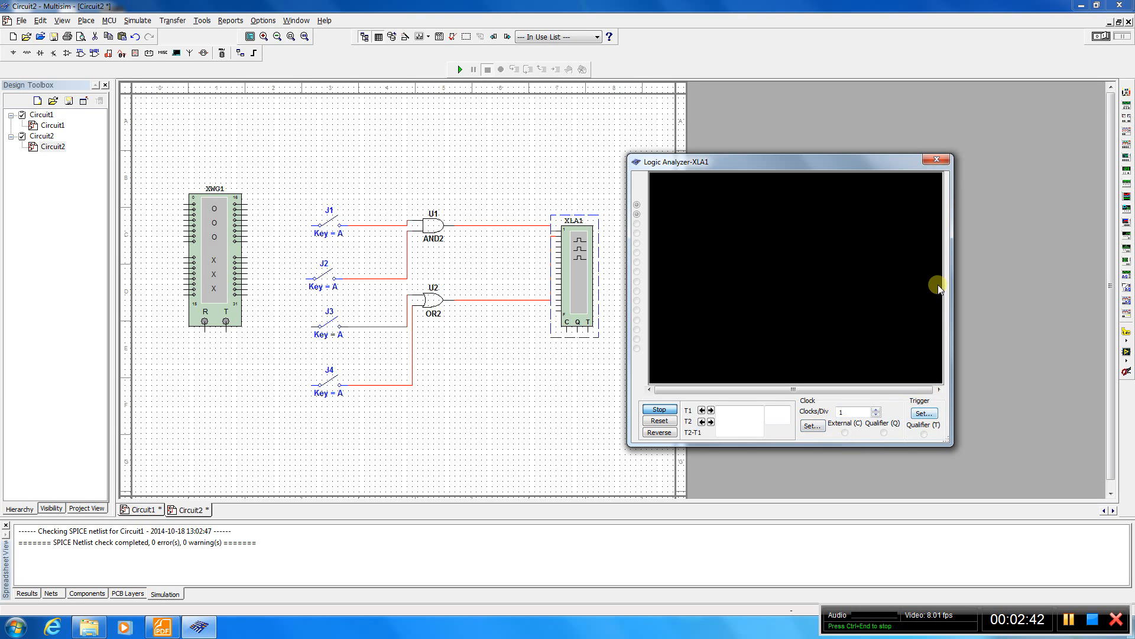
left_click(938, 161)
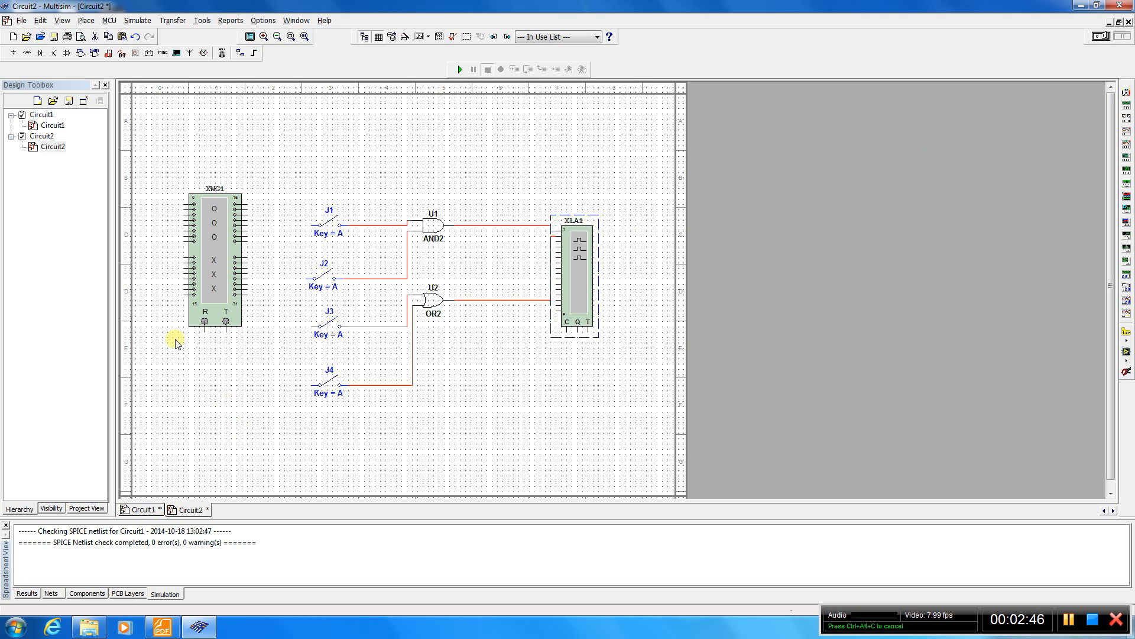
Step: Open the word generator's settings, move them clear of the circuit, and set the first word to 1
double_click(215, 237)
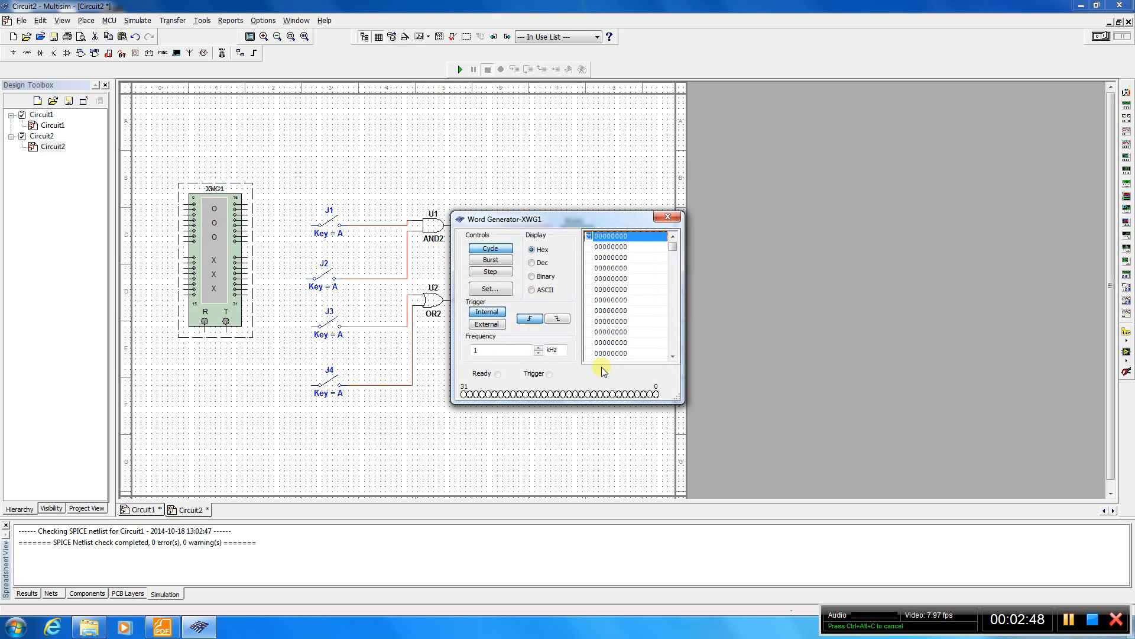
left_click_drag(580, 222, 858, 117)
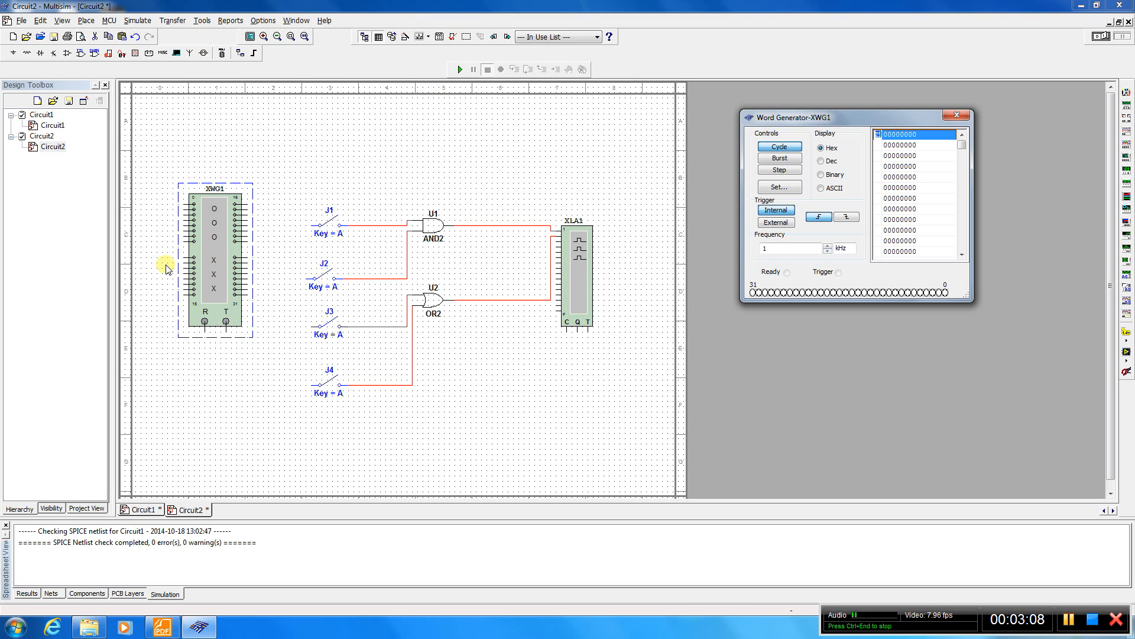
left_click(921, 134)
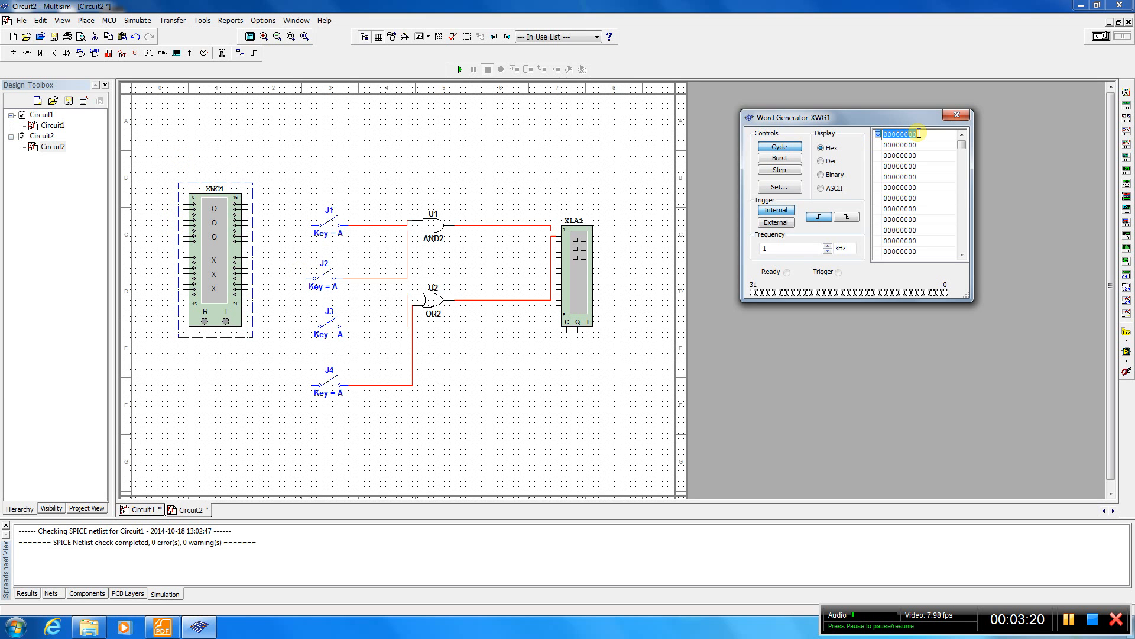
type("0001")
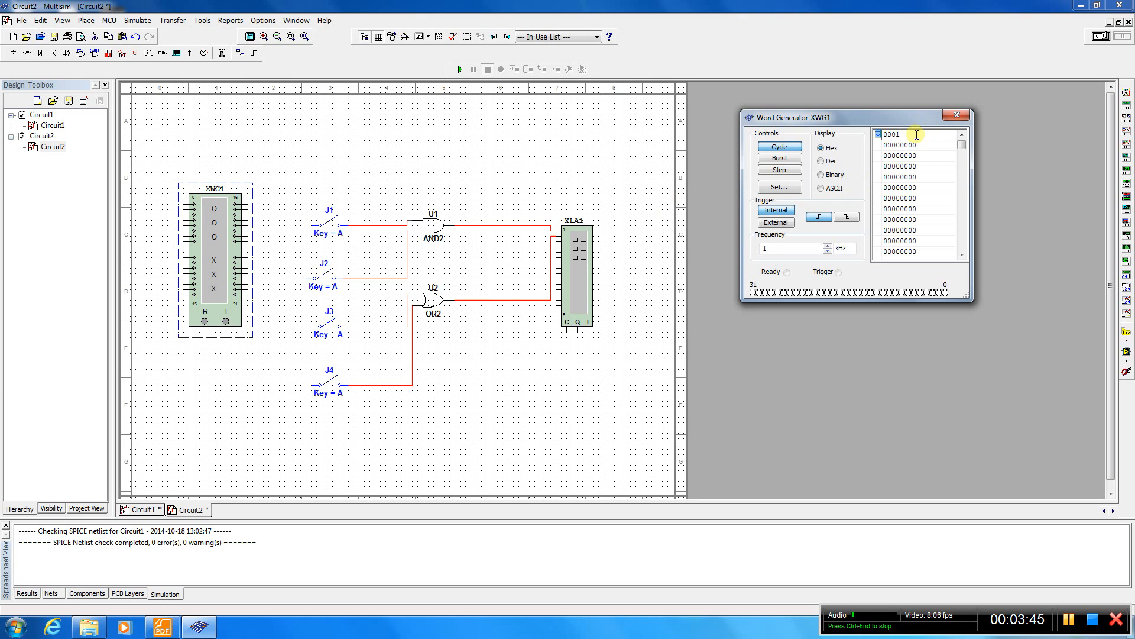
key("BackSpace")
key("BackSpace")
key("BackSpace")
type("1")
key("Return")
key("Return")
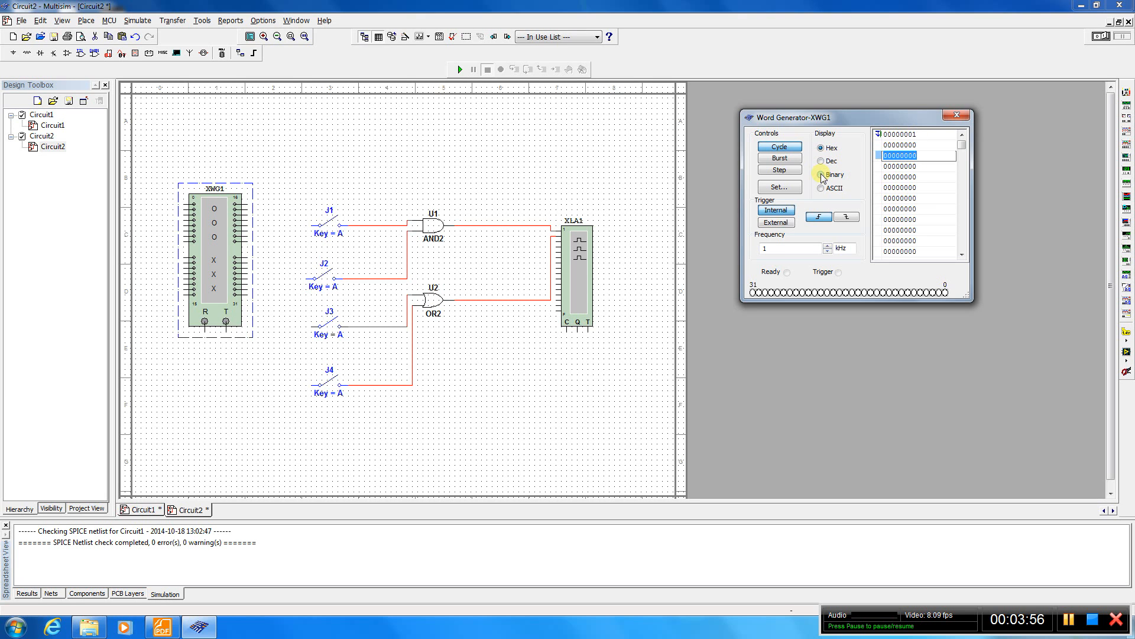
Step: Switch the word generator's display to decimal and set the third and fifth words to 1
left_click(821, 160)
left_click(896, 136)
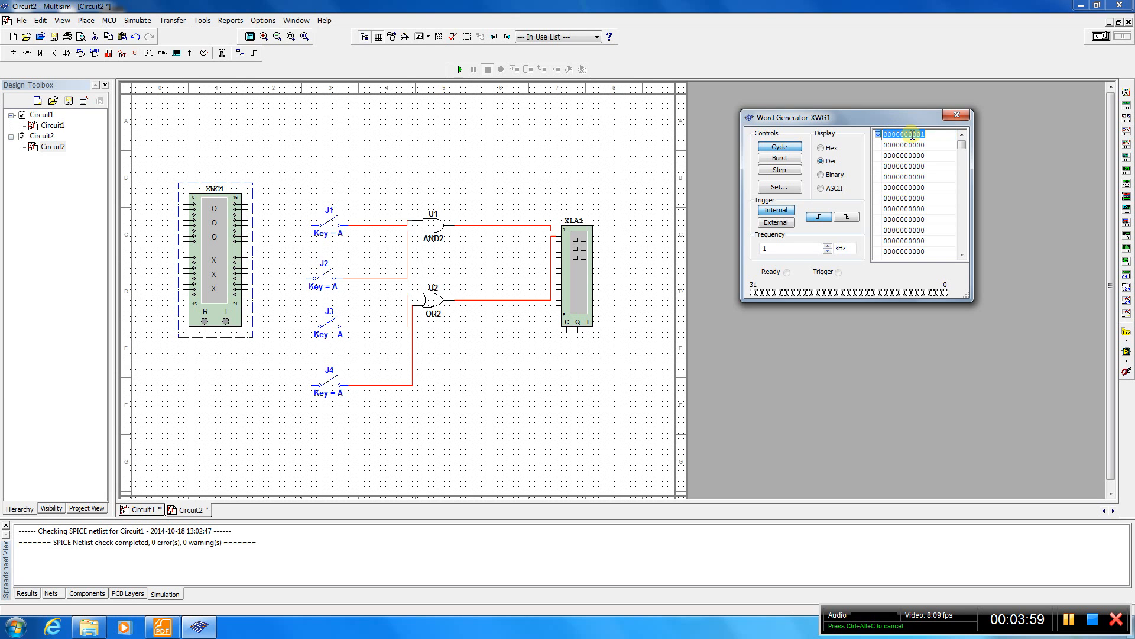
key("Return")
key("Return")
type("1")
key("Return")
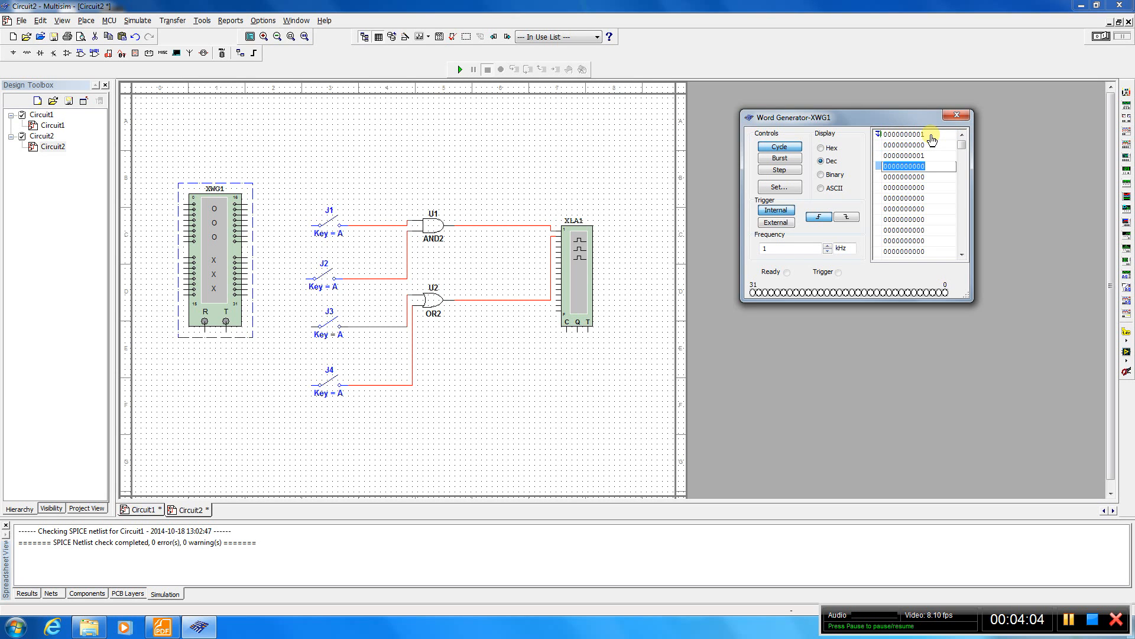
key("Return")
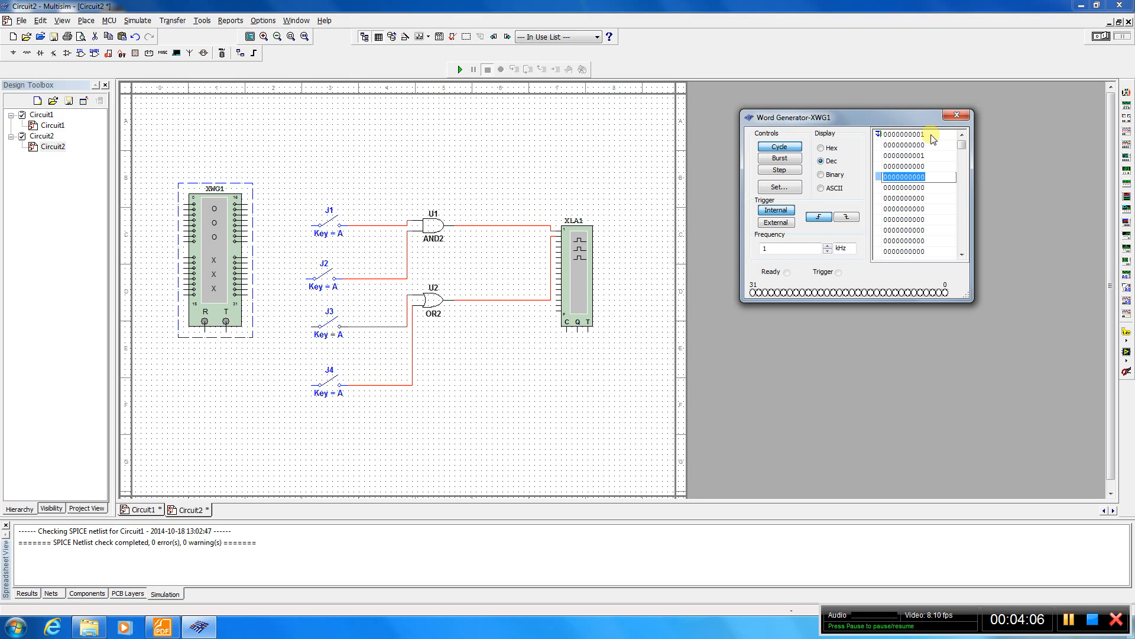
type("1")
key("Return")
key("Return")
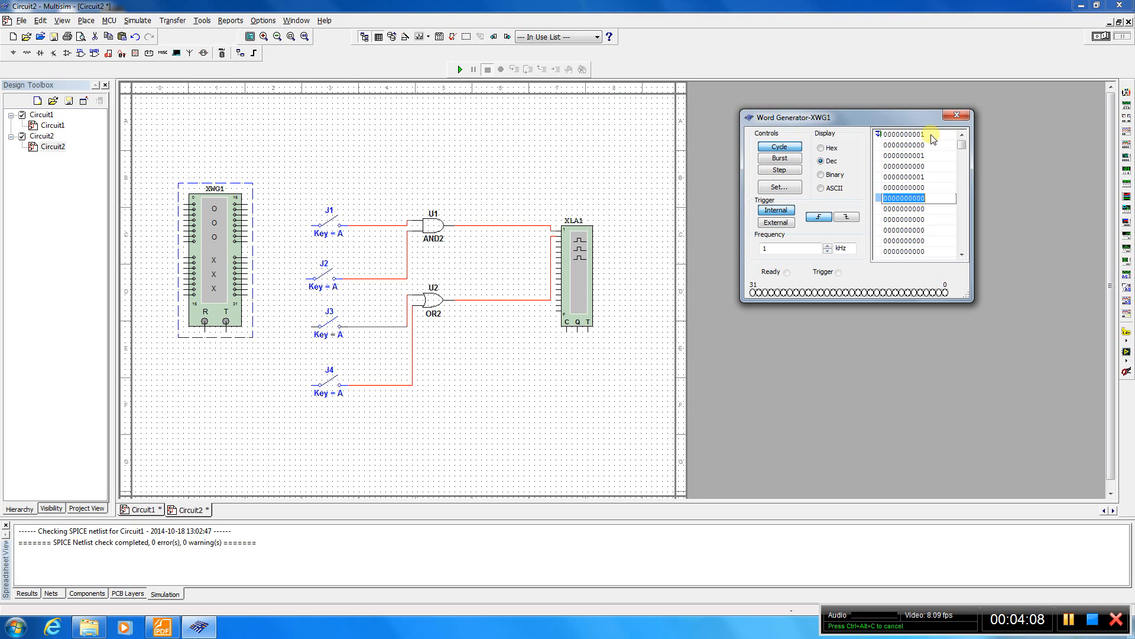
Step: Set the seventh and ninth words to 1 and mark the ninth word as the final position
type("1")
key("Return")
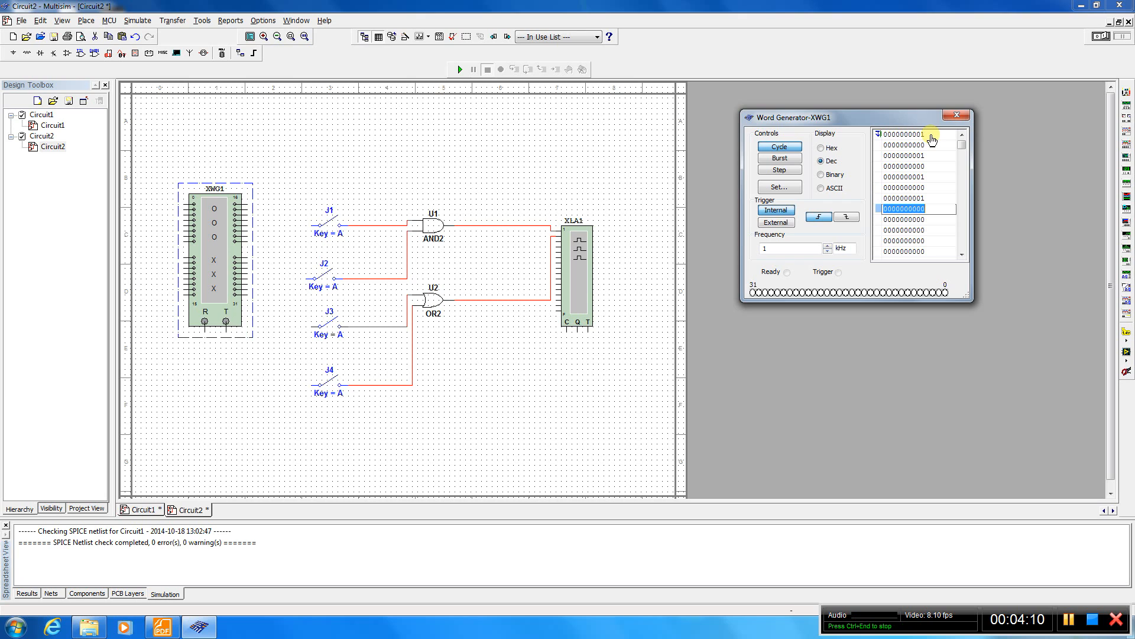
key("Return")
type("1")
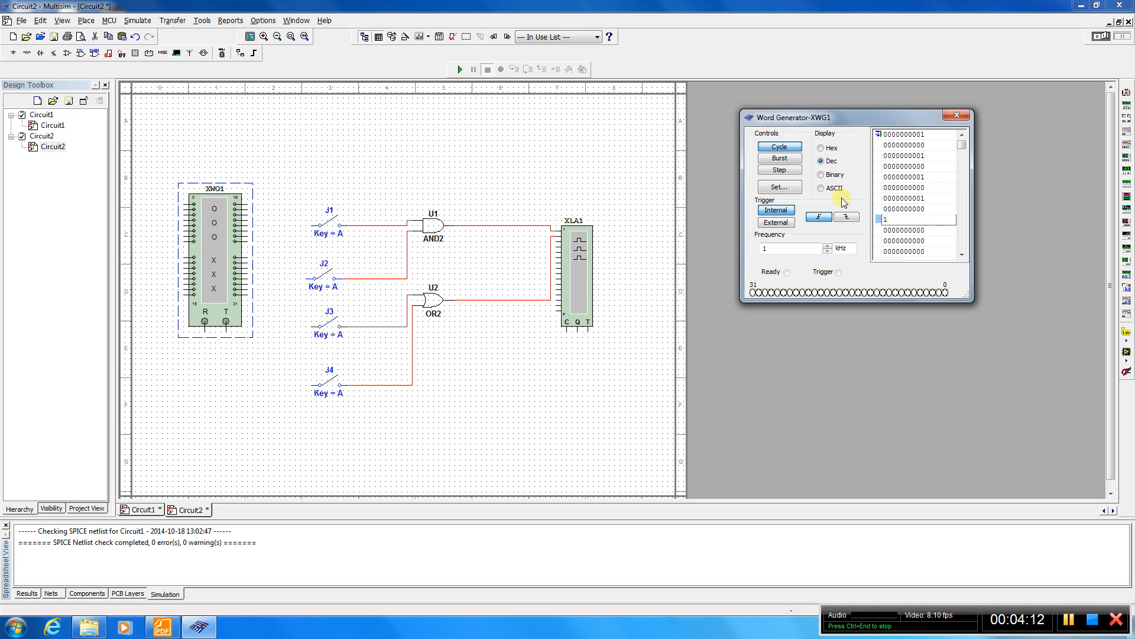
right_click(877, 220)
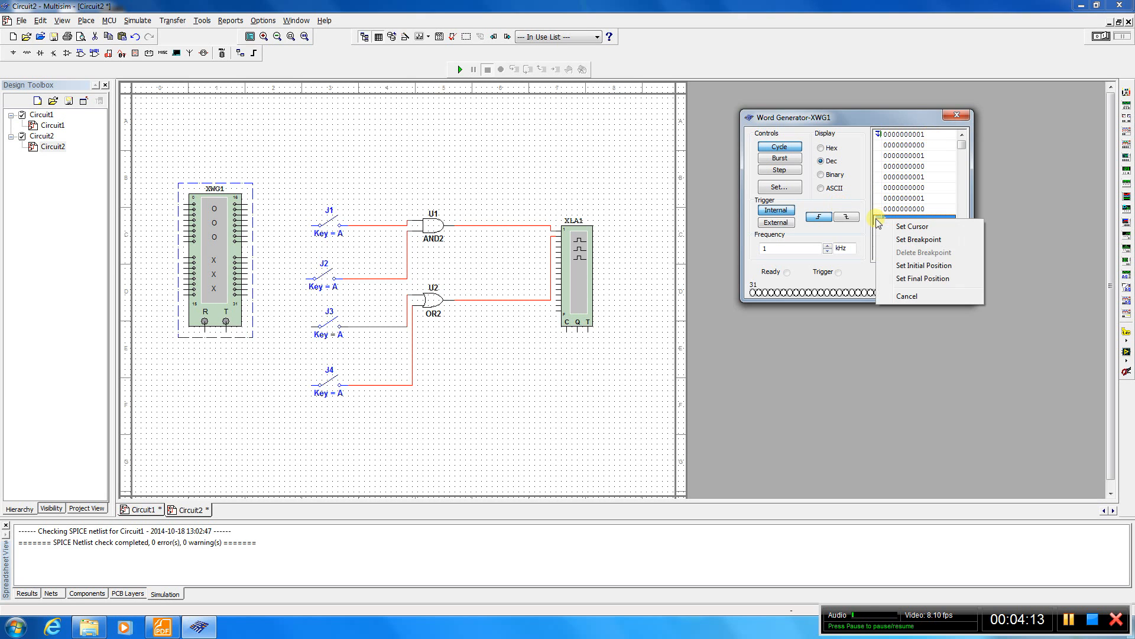
left_click(903, 279)
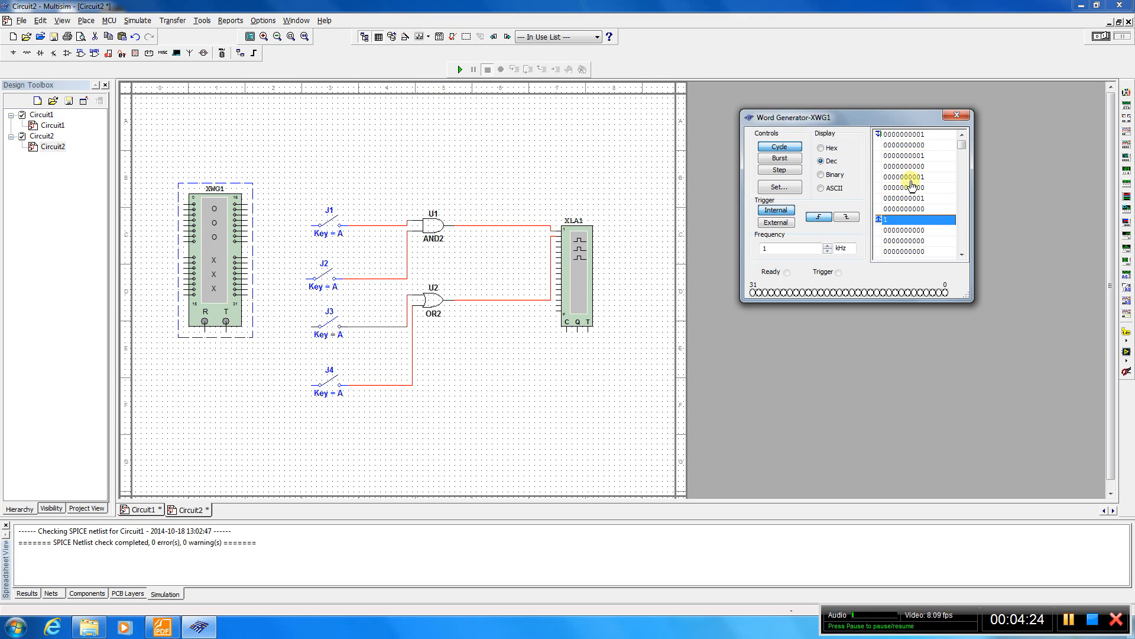
Step: Open the logic analyzer's display, place it below the word generator to examine it, and close it
double_click(579, 274)
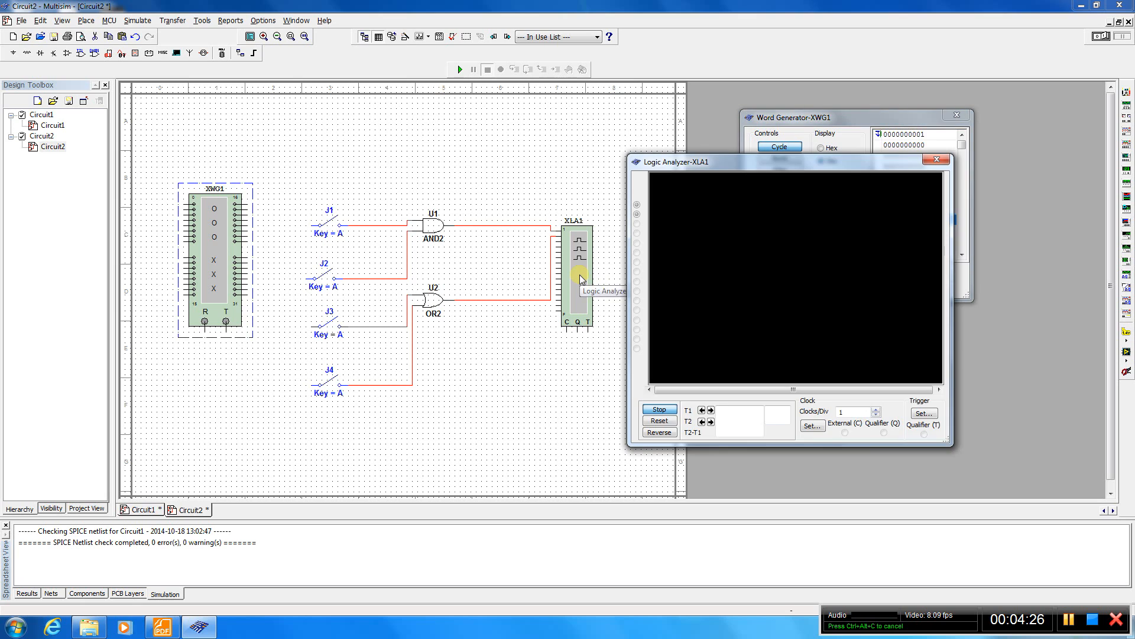
left_click_drag(732, 175, 848, 312)
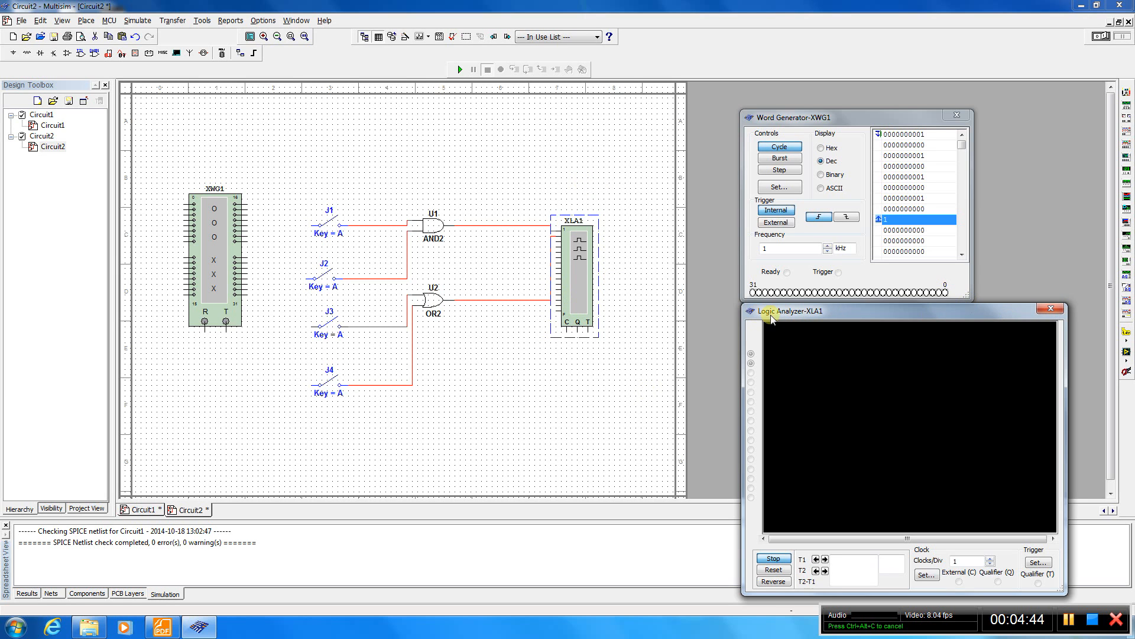
left_click(1050, 309)
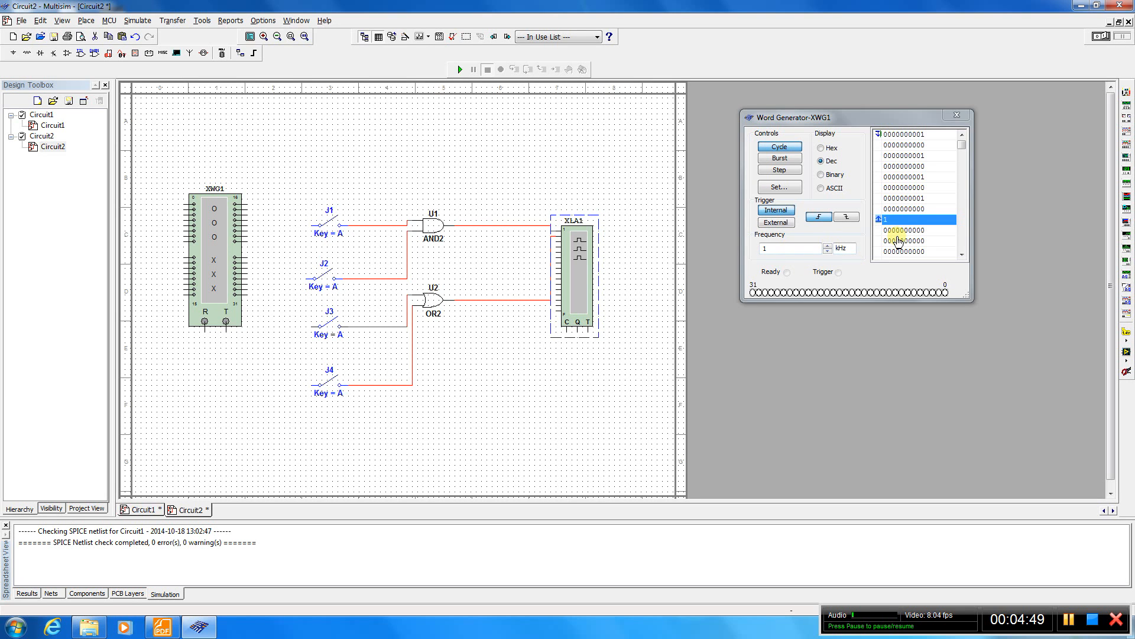
Step: Commit the ninth word's value and close the word generator's settings
left_click(910, 209)
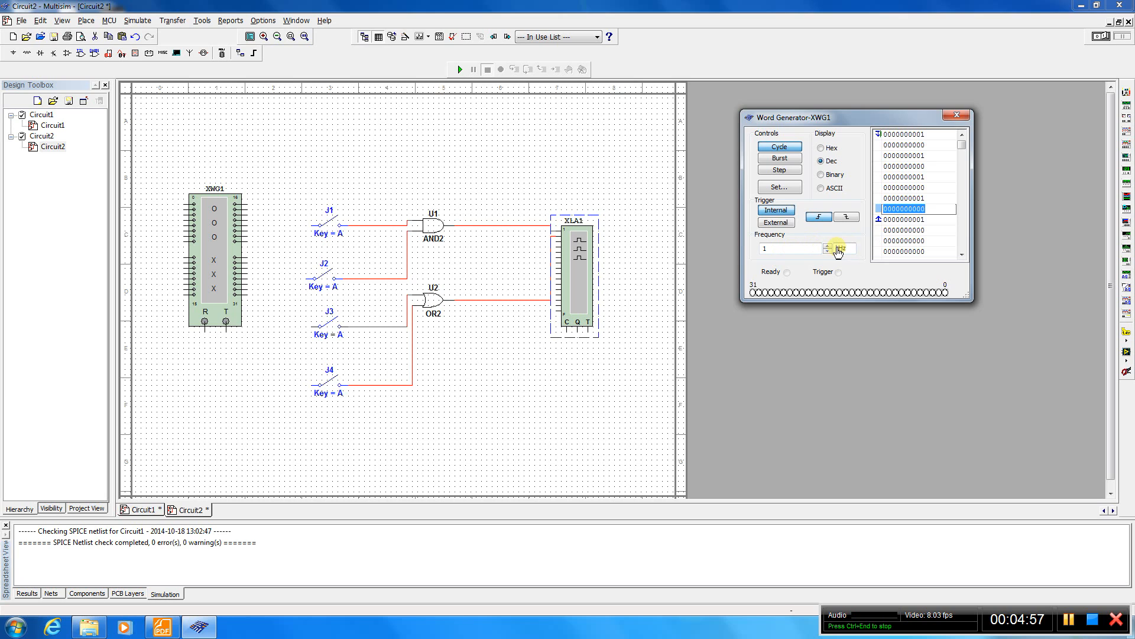
left_click(957, 114)
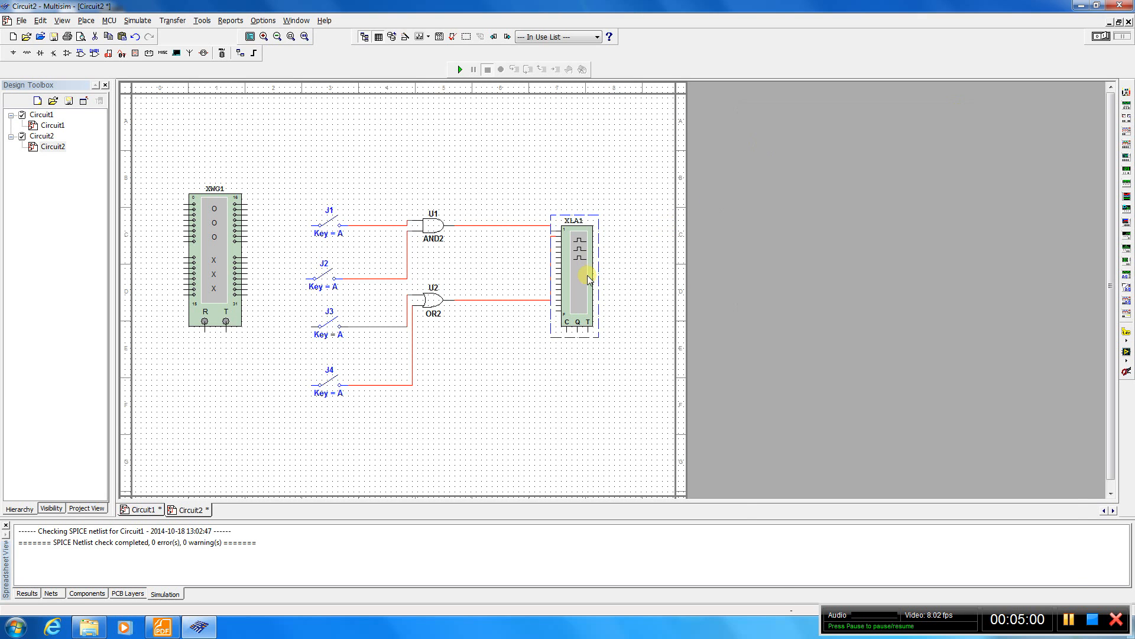
Step: Open the logic analyzer beside the circuit and set its clocks per division to 16
double_click(585, 273)
left_click_drag(918, 310, 889, 109)
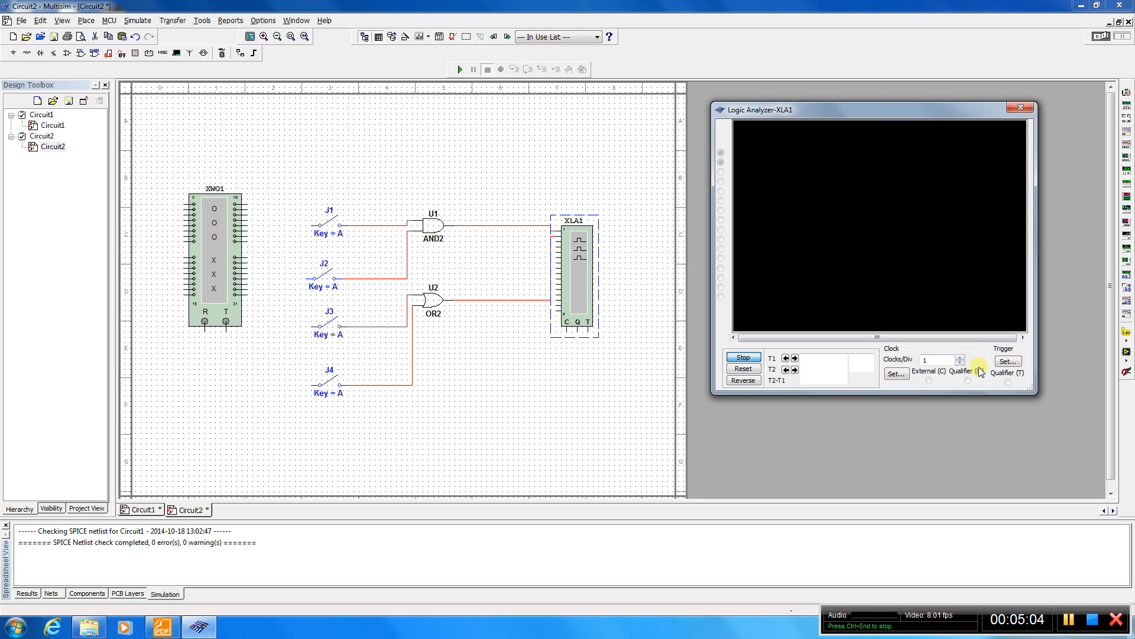
left_click(960, 361)
left_click(961, 360)
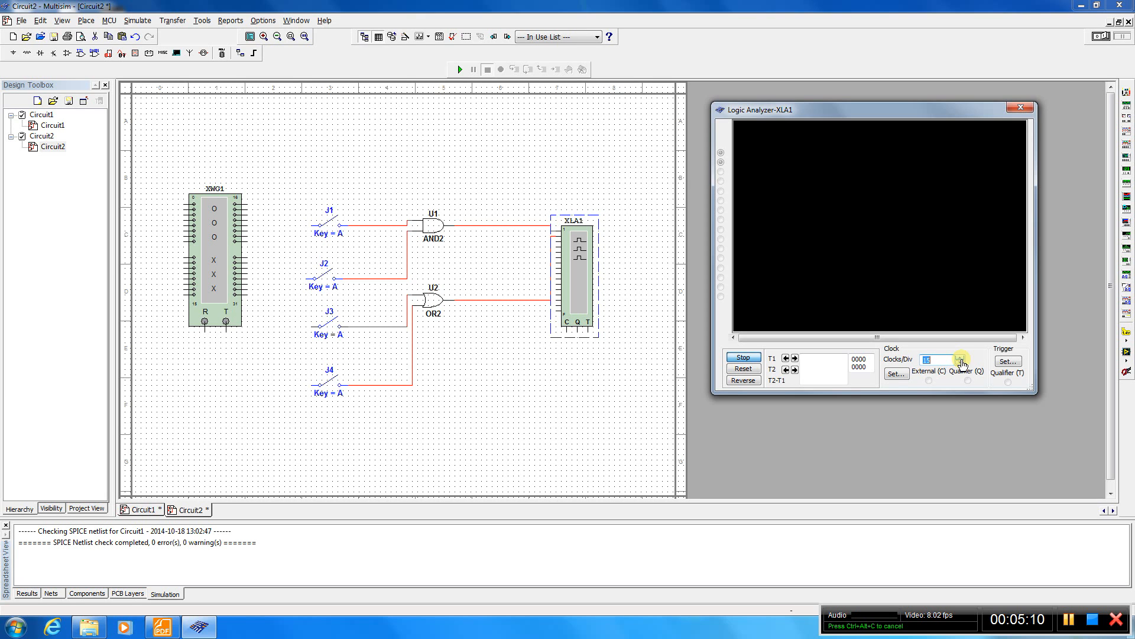
left_click(961, 359)
Step: Check the clock source, clock rate and sampling settings in the logic analyzer's clock setup and accept them
left_click(897, 373)
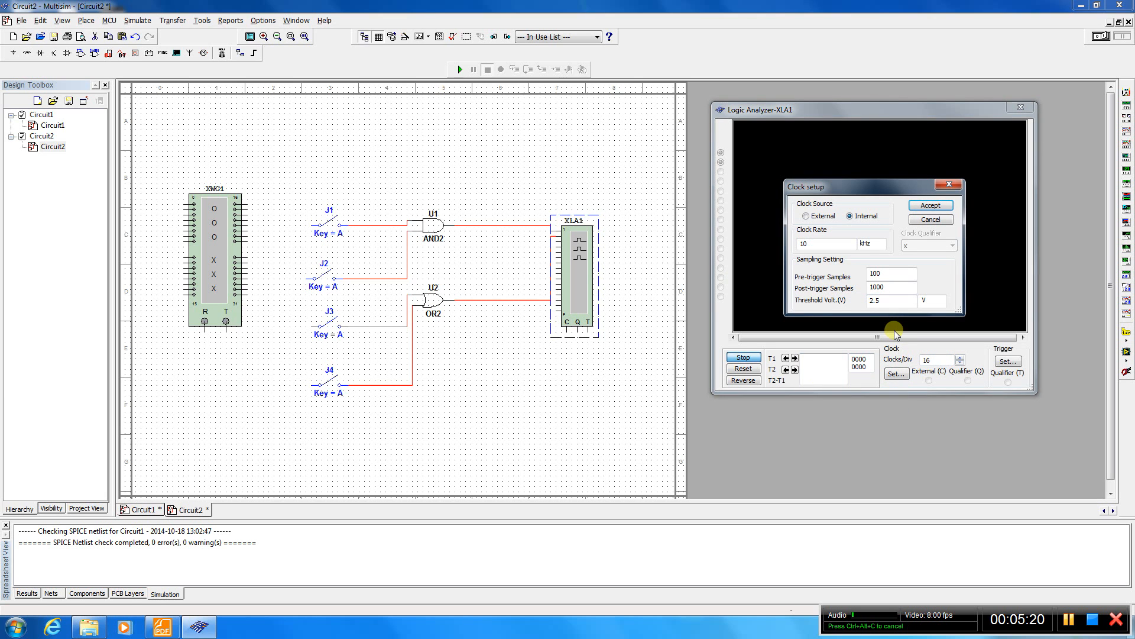
left_click(817, 245)
left_click(926, 206)
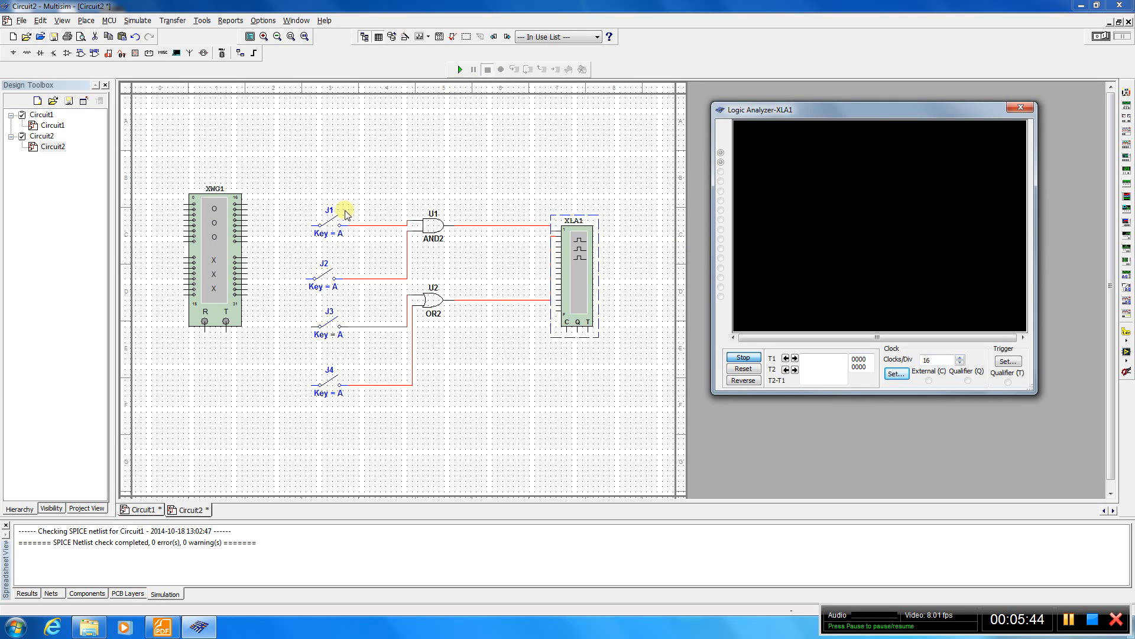
Step: Reopen the word generator's settings and wire its first output to the free ends of switches J1 and J2
double_click(213, 215)
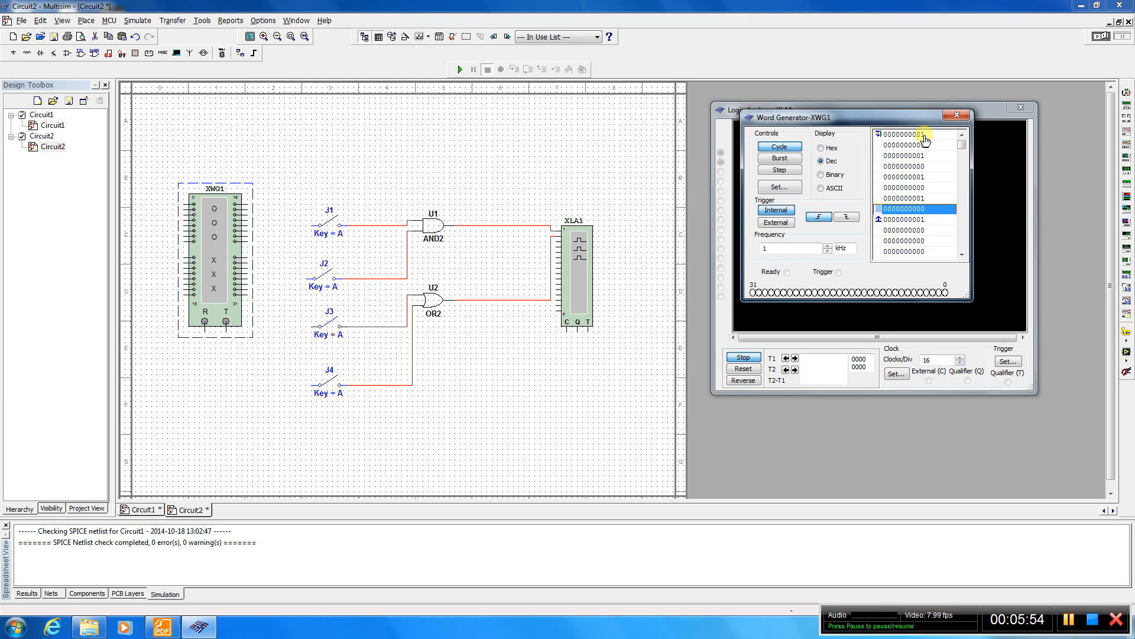
left_click(174, 204)
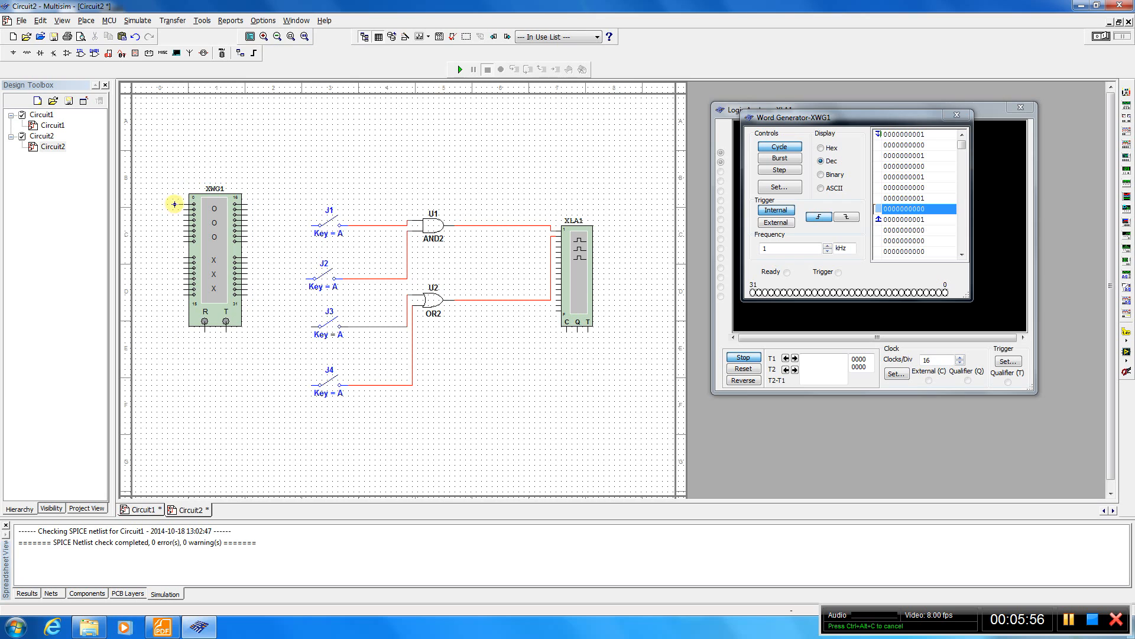
left_click(308, 224)
left_click(308, 278)
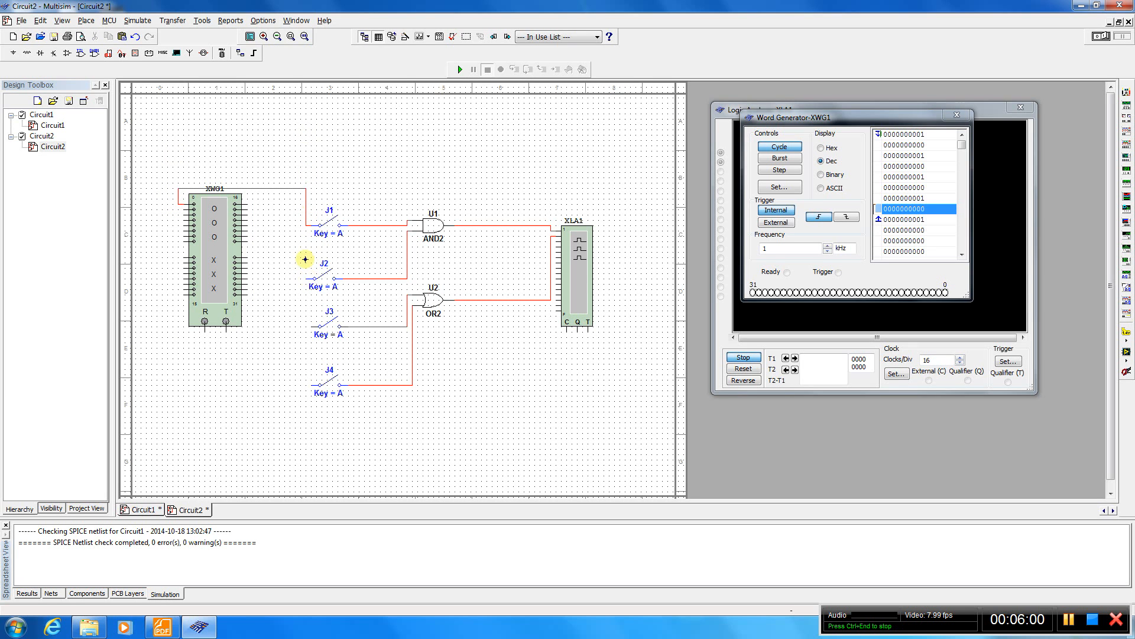
left_click(289, 190)
left_click(289, 189)
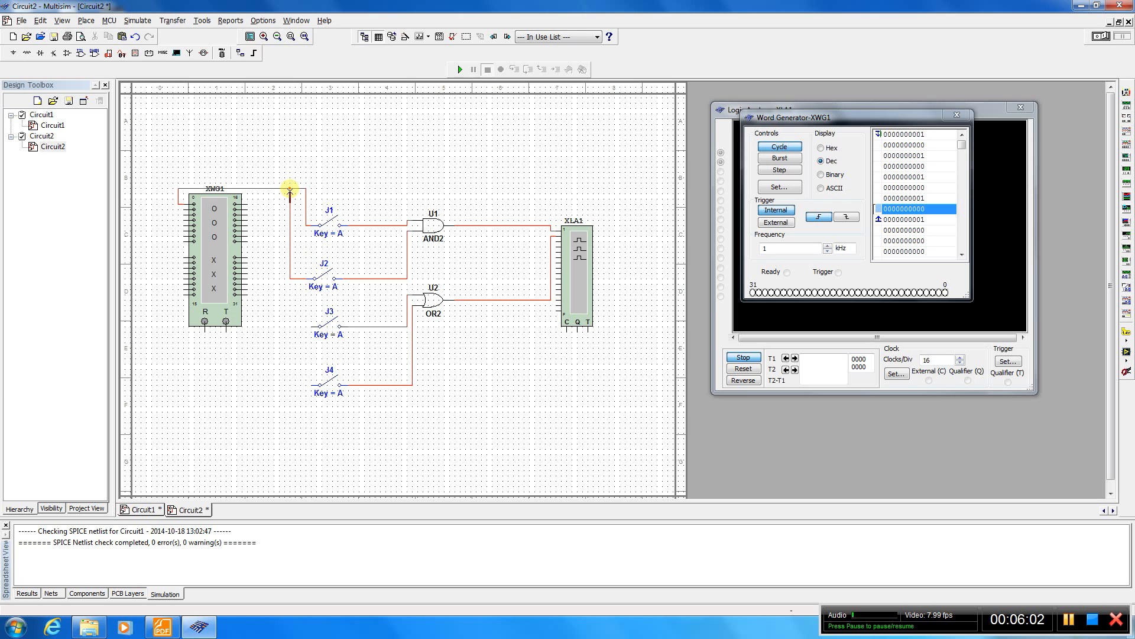
Step: Branch the word generator's output wire from J2's input to J3 and from J3's input to J4
left_click(314, 326)
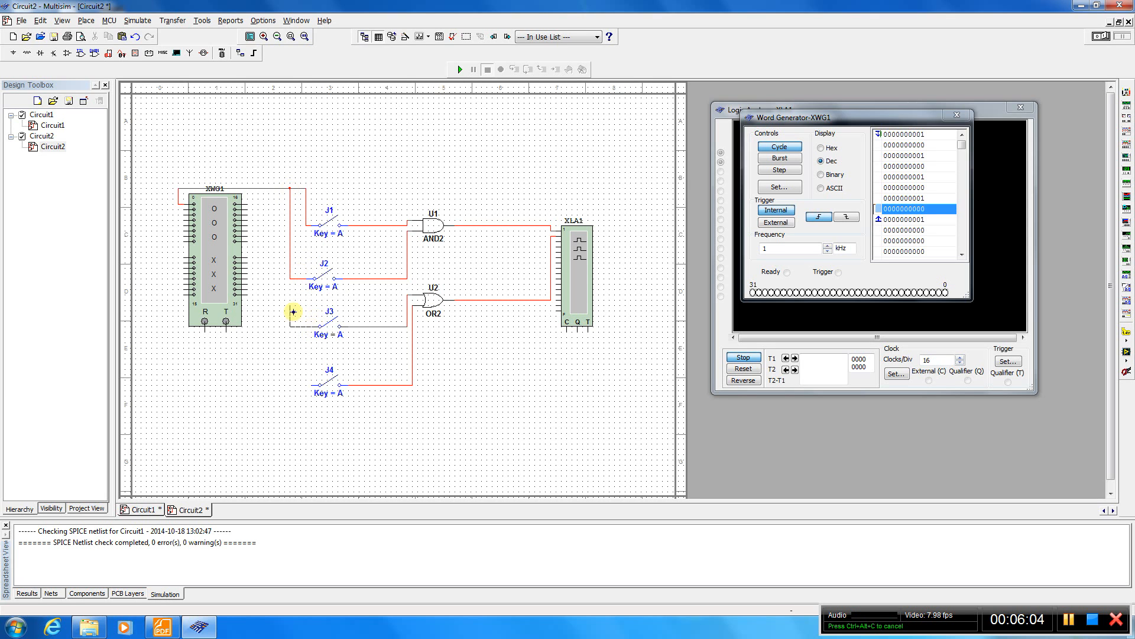
left_click(291, 278)
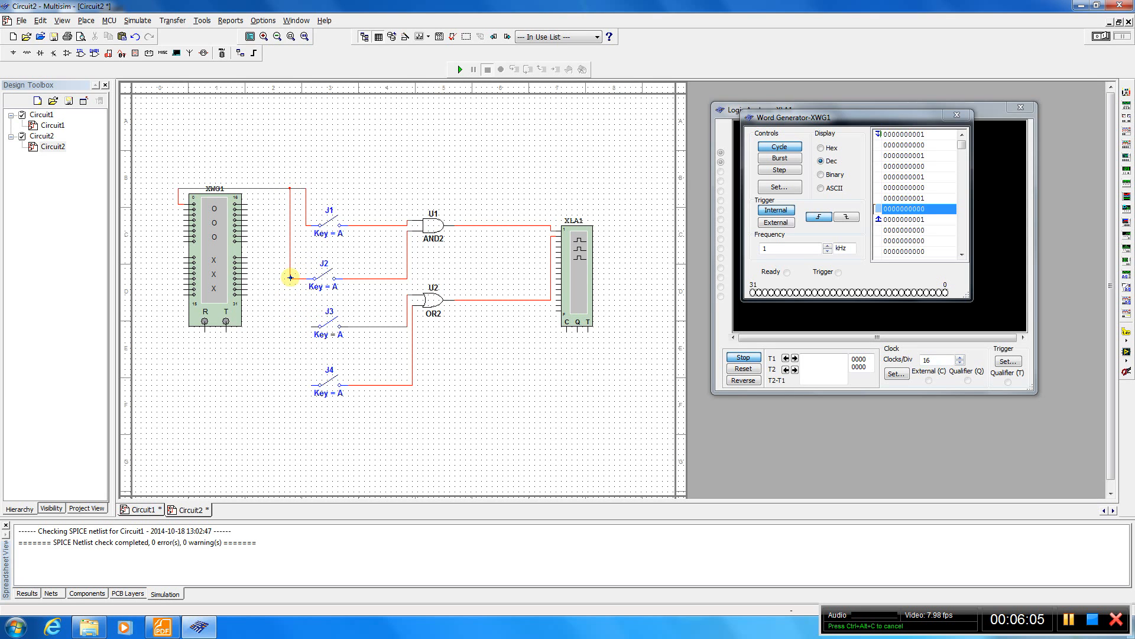
left_click(313, 385)
left_click(290, 327)
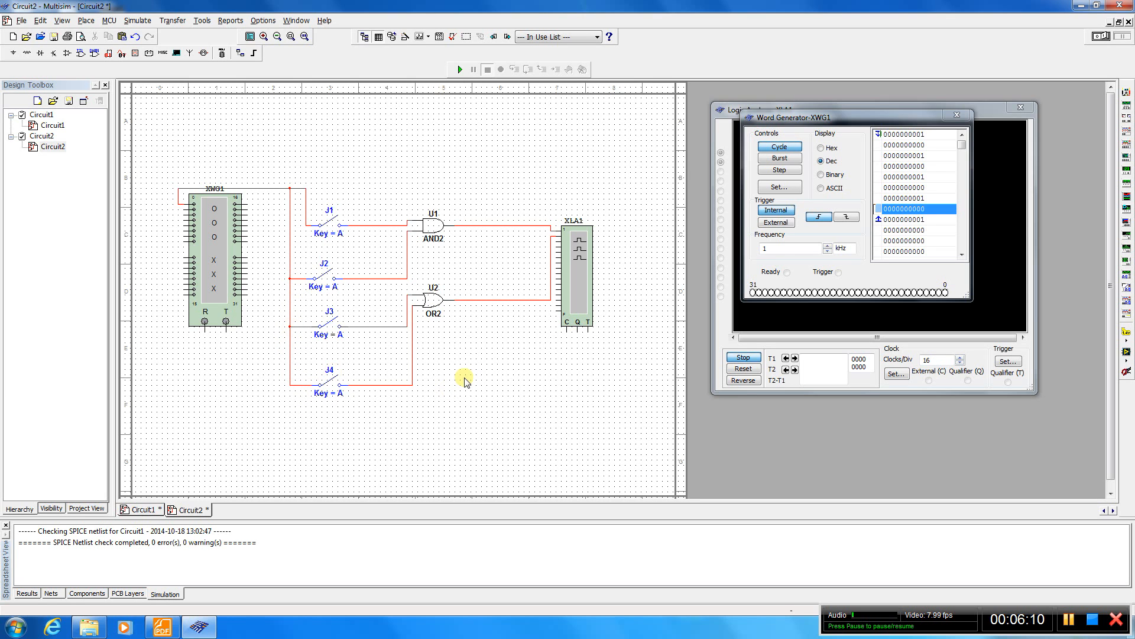
Step: Close switches J1, J2 and J4 and leave switch J3 open
left_click(329, 324)
left_click(331, 383)
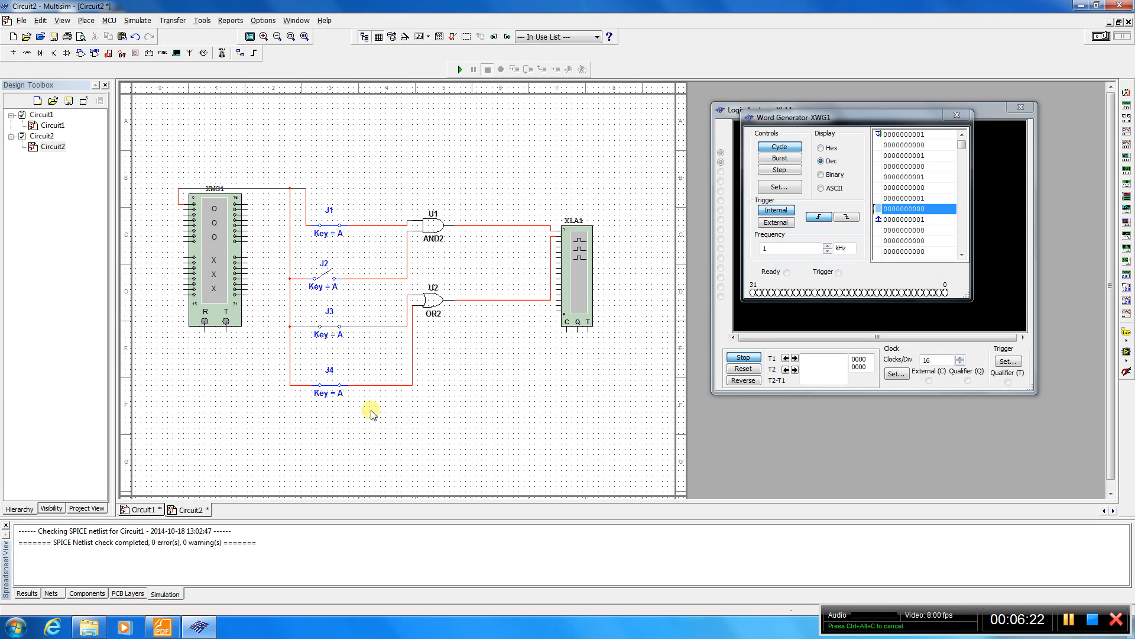
left_click(324, 278)
left_click(329, 326)
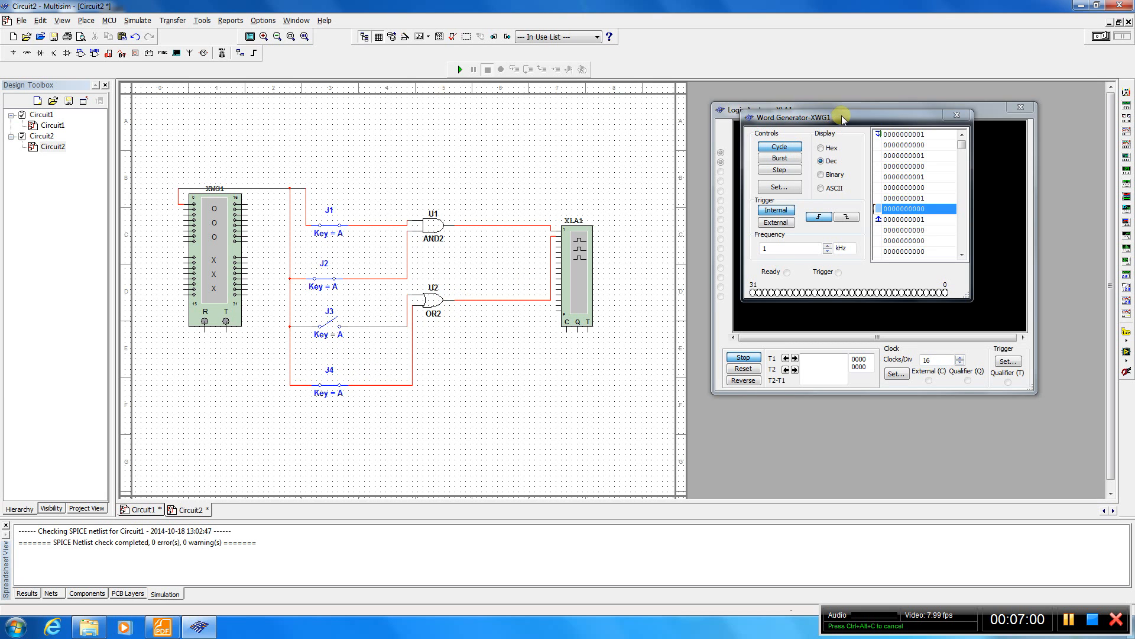
Step: Move the word generator window off the logic analyzer, and run and pause the simulation to capture the output waveforms
left_click_drag(836, 114, 528, 365)
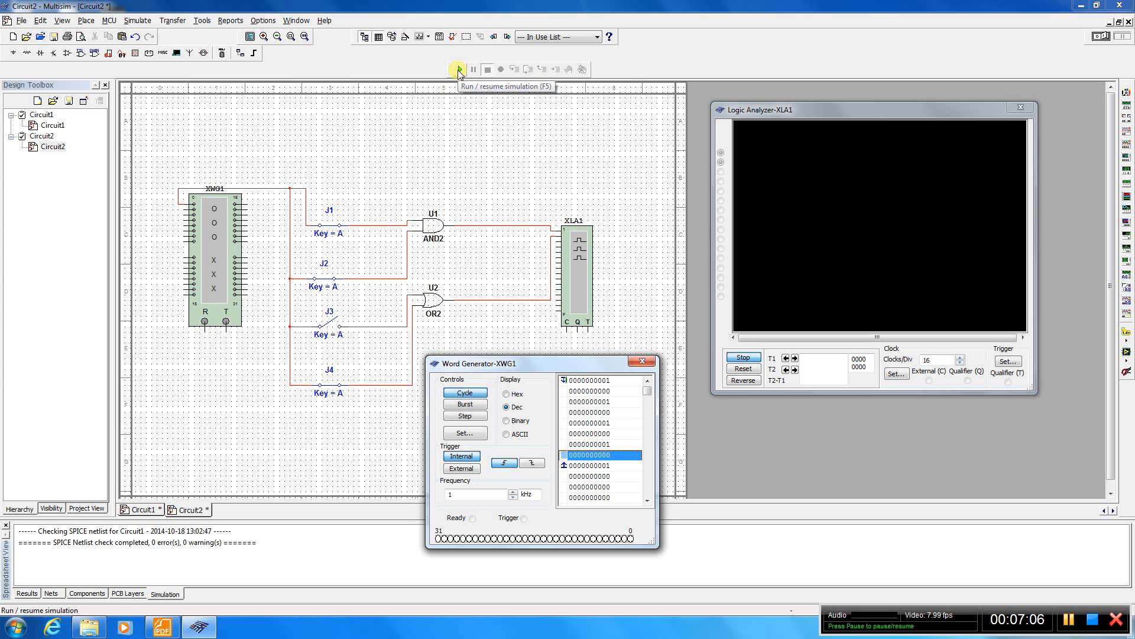
left_click(459, 70)
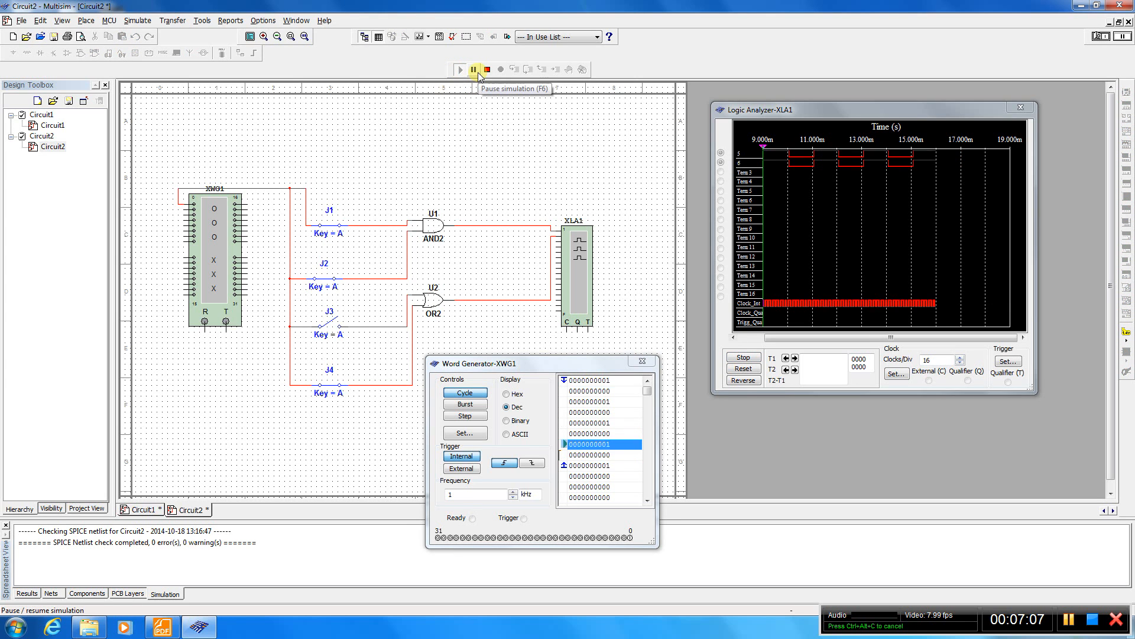
left_click(478, 71)
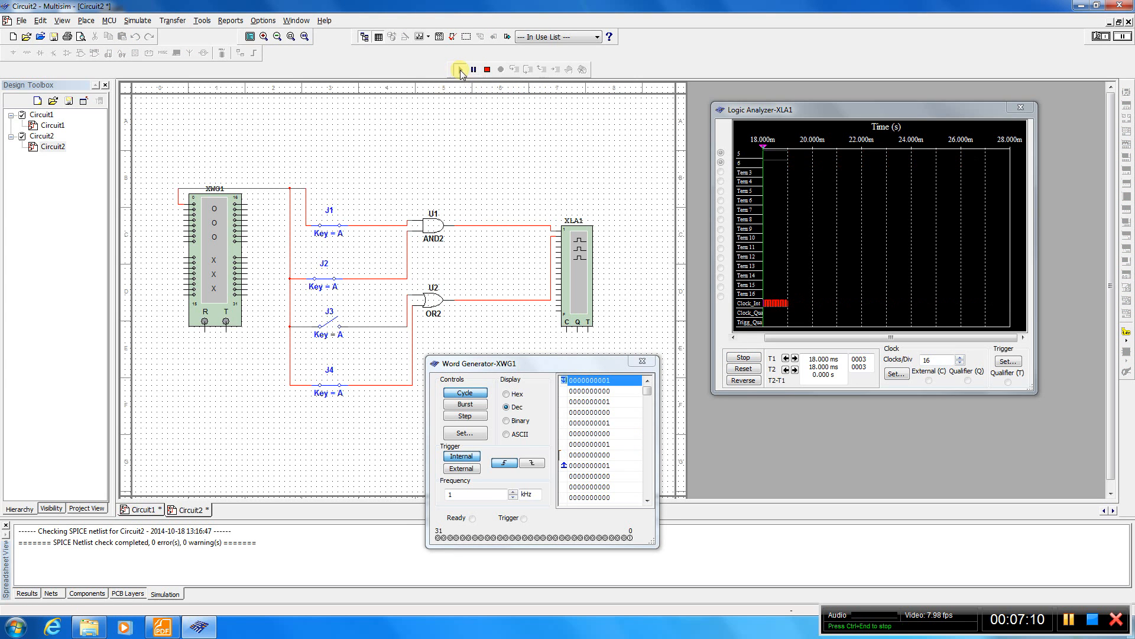
left_click(460, 70)
left_click(473, 69)
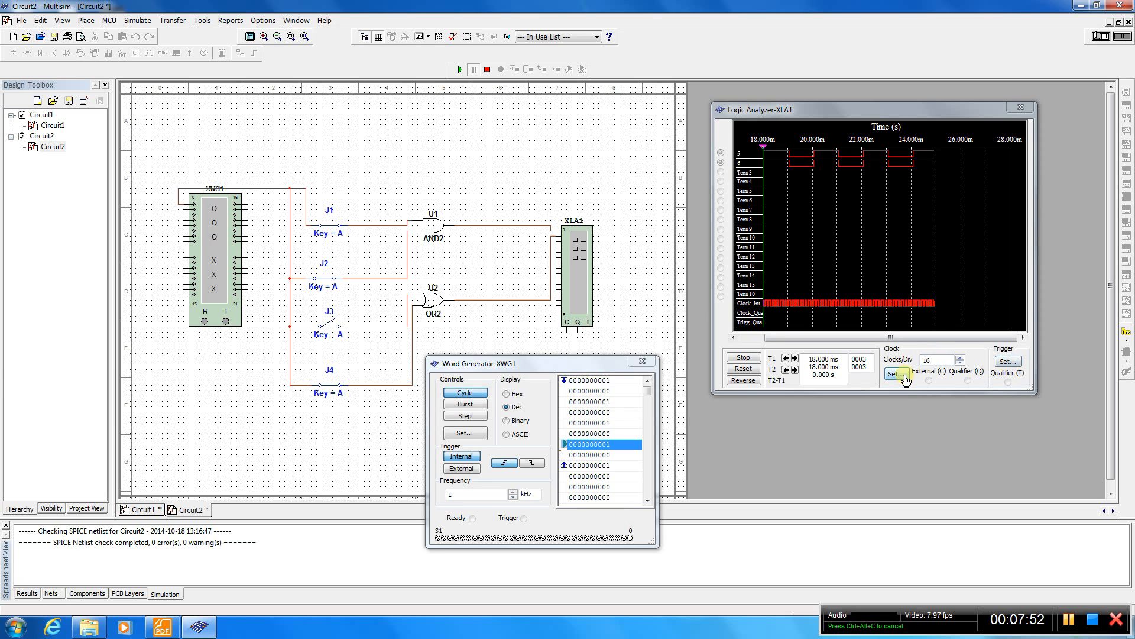
Step: Check the logic analyzer's clock source and clock rate settings, and leave them as they are
left_click(896, 374)
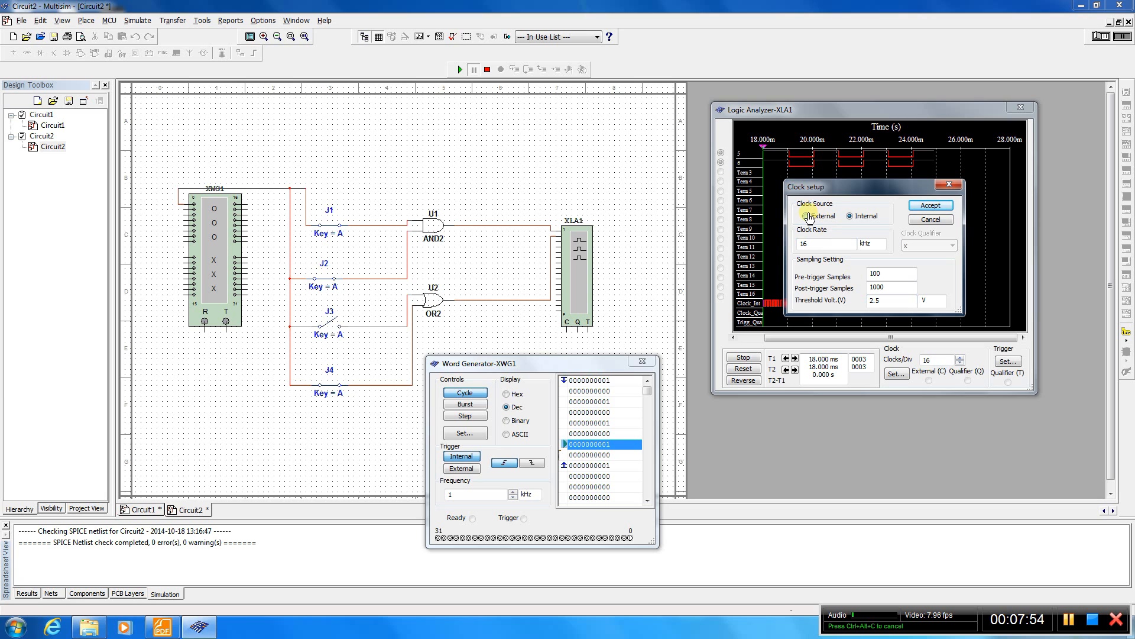
left_click(950, 184)
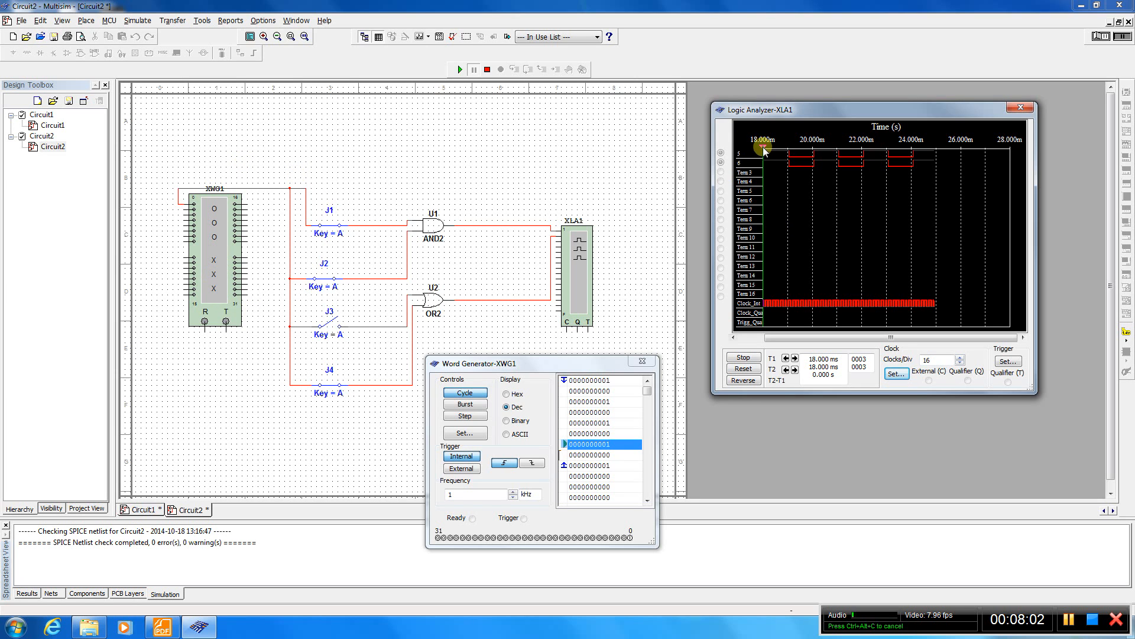
left_click_drag(763, 152, 738, 143)
Step: Capture the output waveforms in the simulation with switch J1 open, and close J1 again
left_click(334, 229)
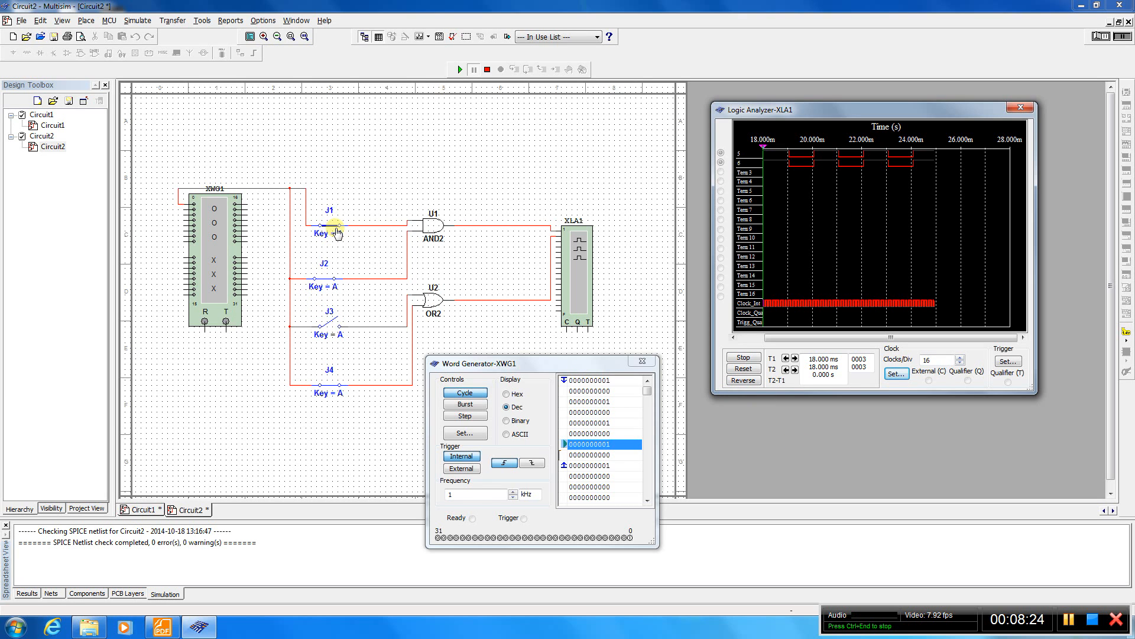
left_click(334, 230)
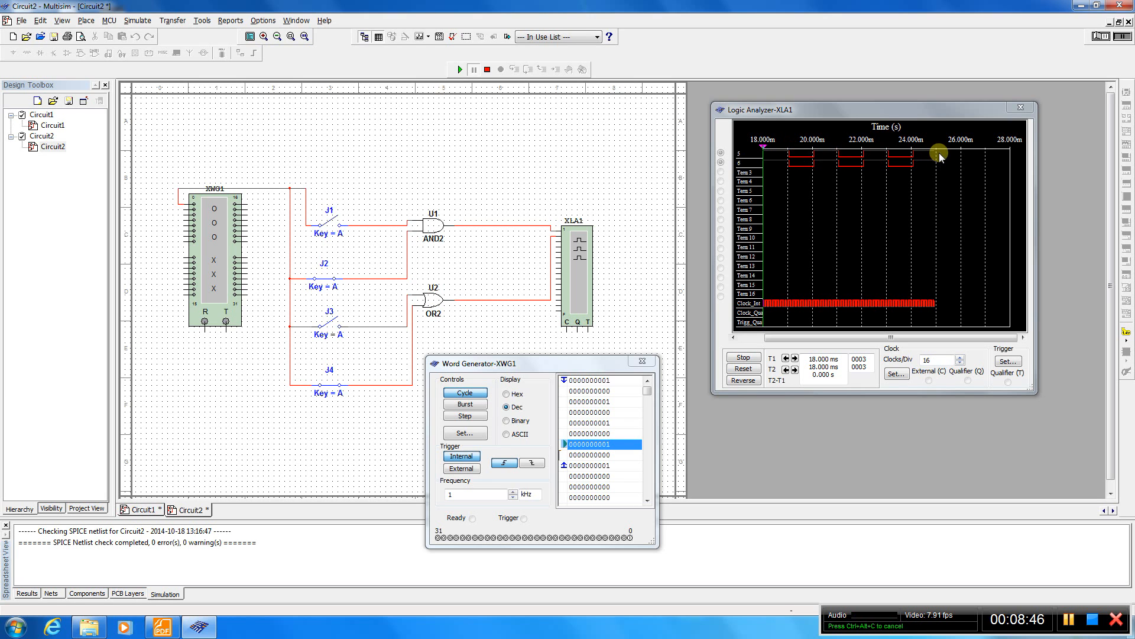
left_click(460, 69)
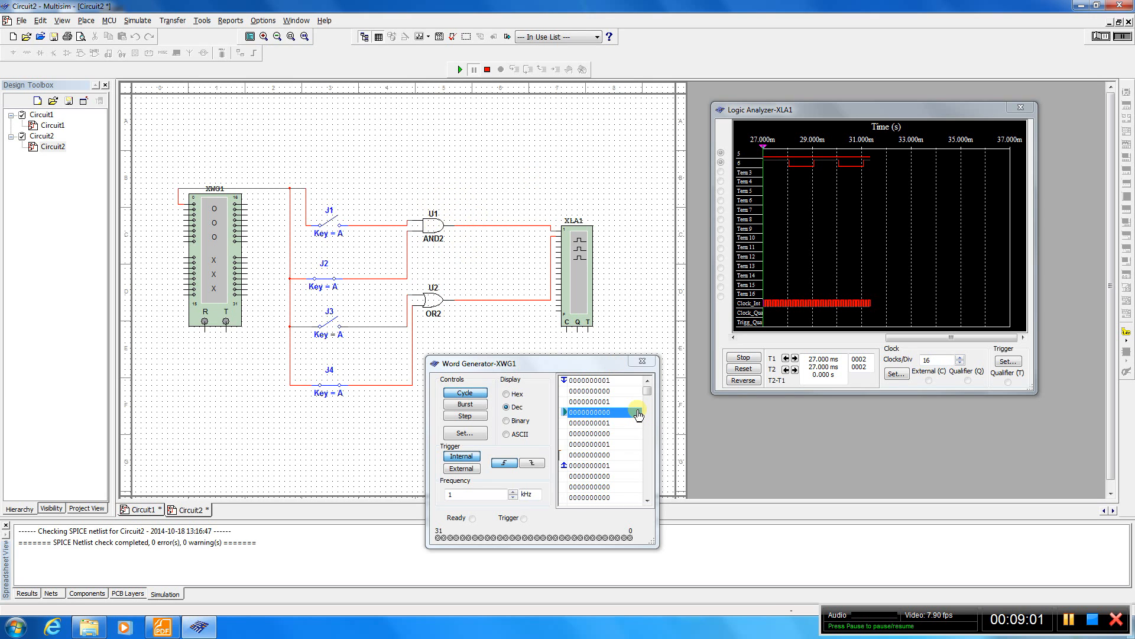
left_click(329, 223)
Step: Set the word generator's second word to 1 and its fifth word to 0
double_click(626, 390)
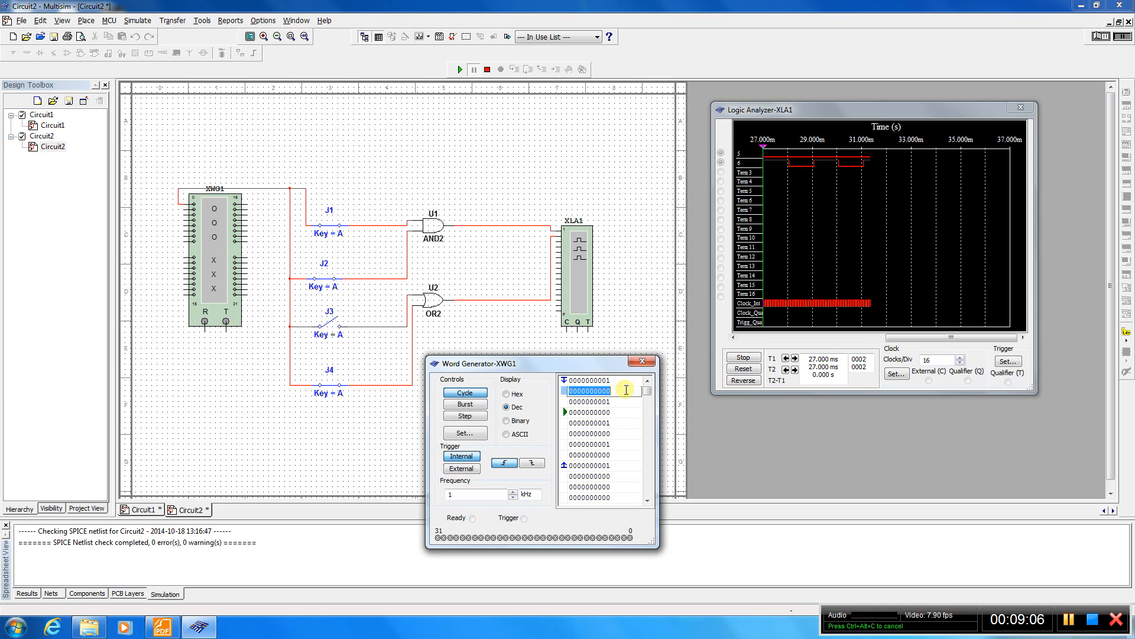
type("1")
key("Return")
key("Return")
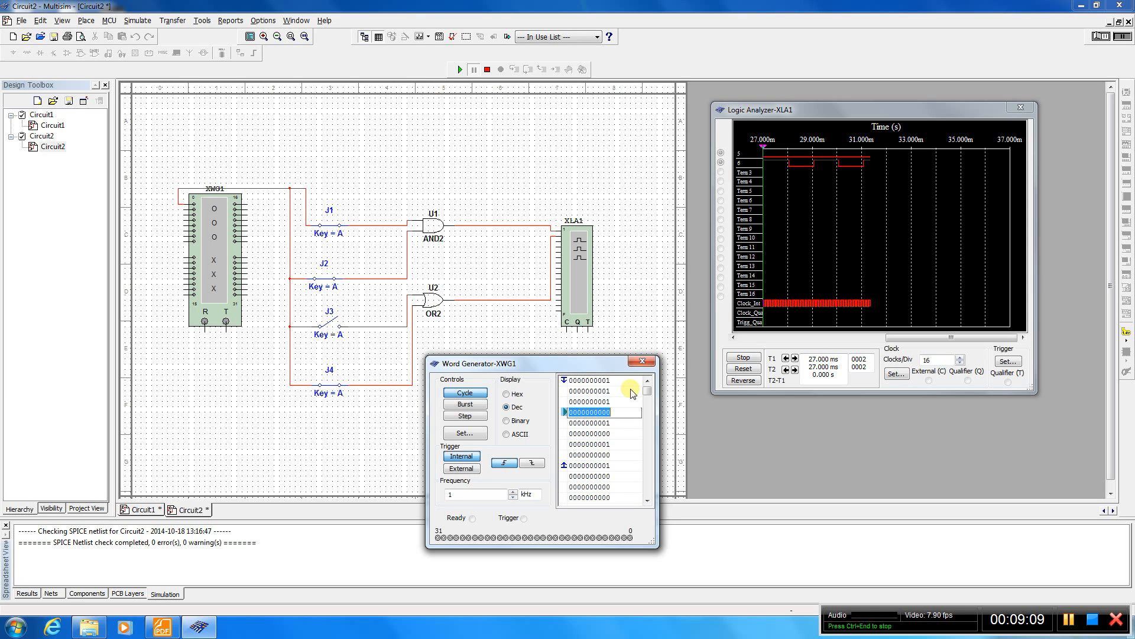
key("Return")
type("0")
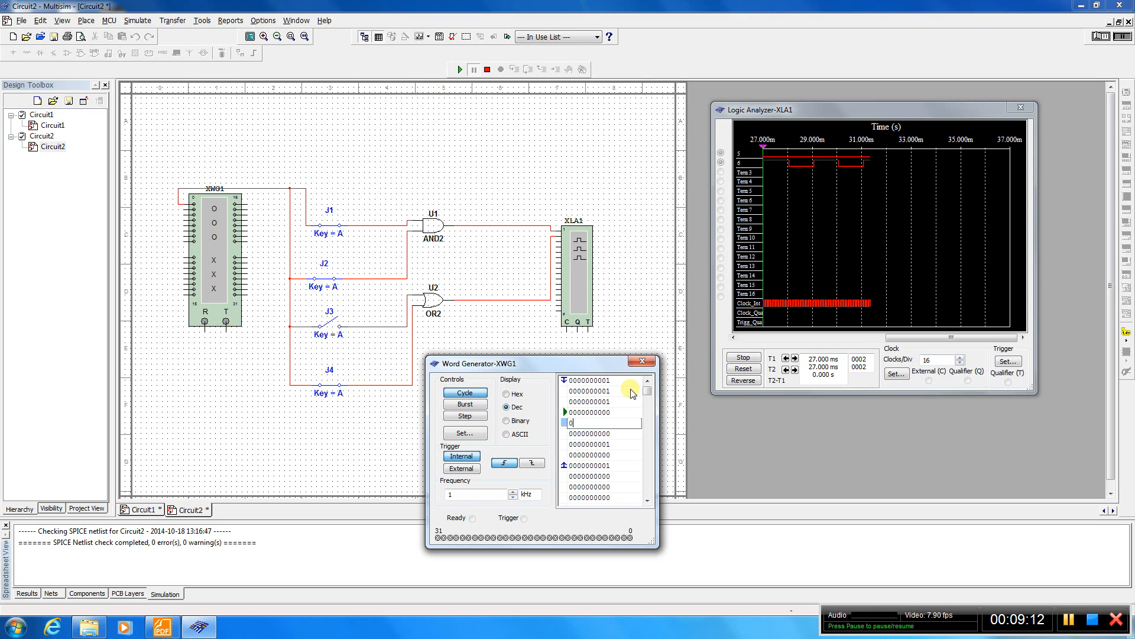
key("Return")
Step: Enter 1 for both the seventh and the eighth word of the word generator
key("Return")
type("1")
key("Return")
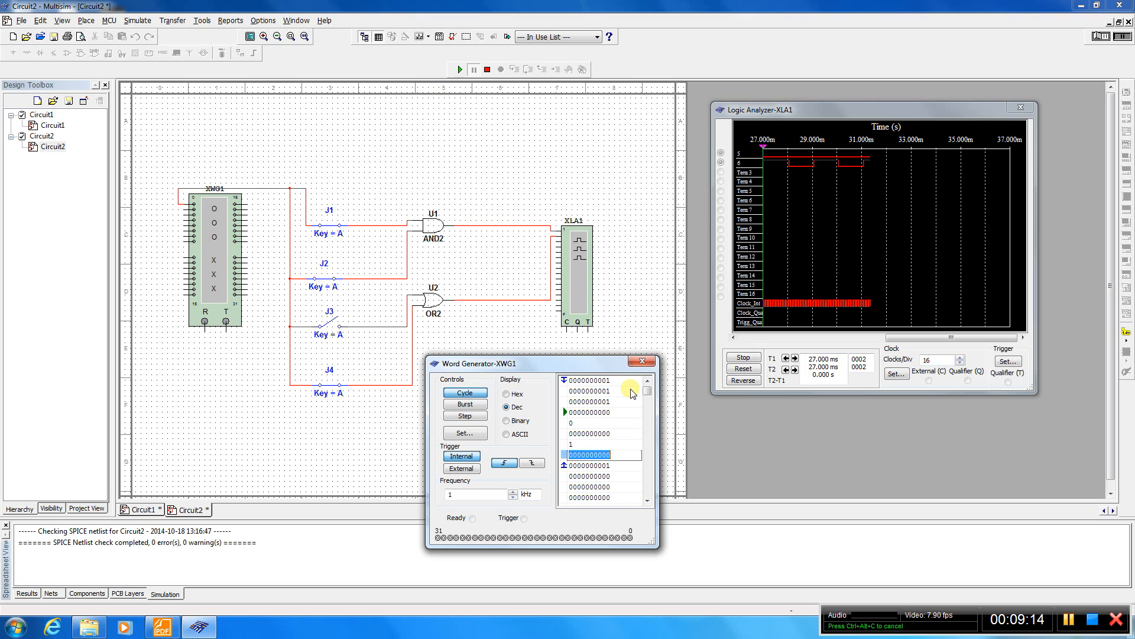
type("1")
key("Down")
key("Up")
key("Up")
key("Up")
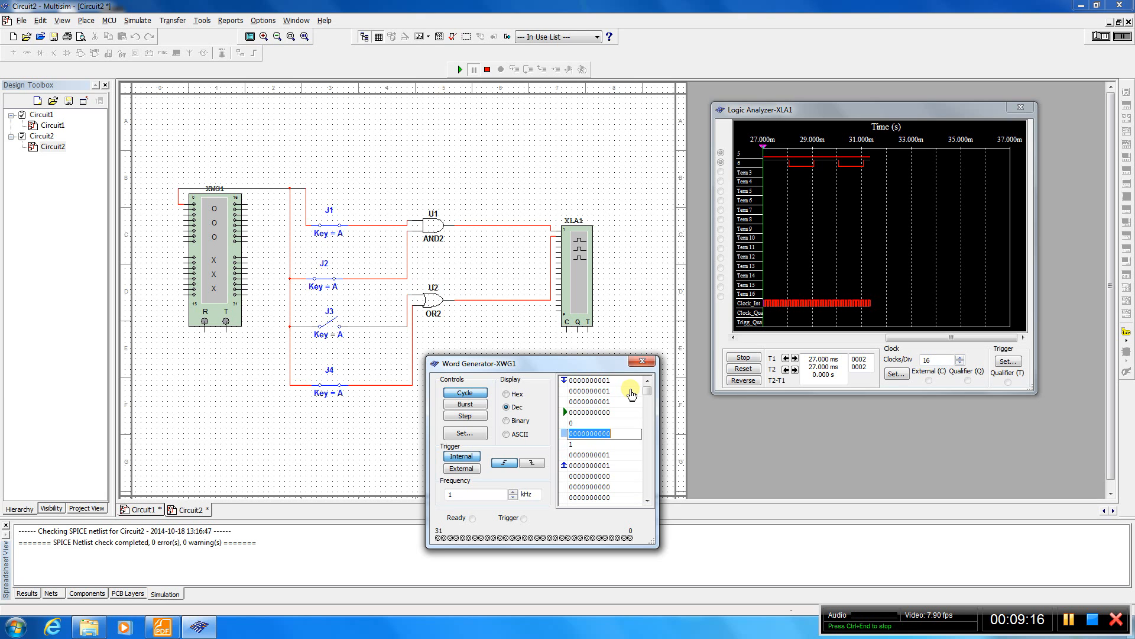
Step: Set the word generator's cursor at the first word and re-enter 1 in the seventh word
right_click(564, 381)
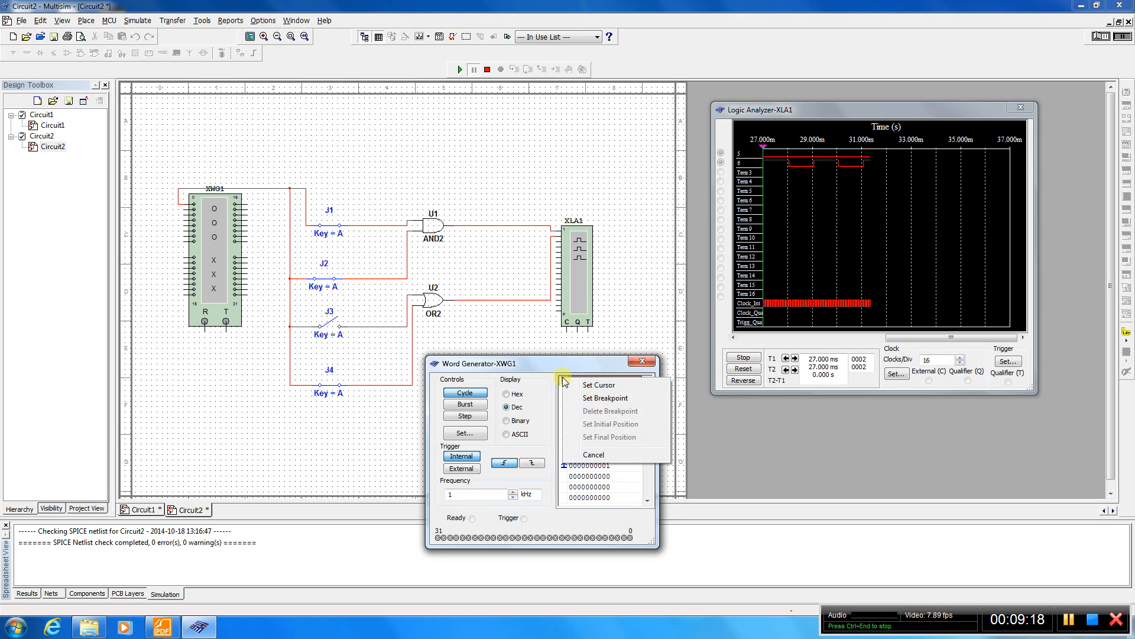
left_click(585, 386)
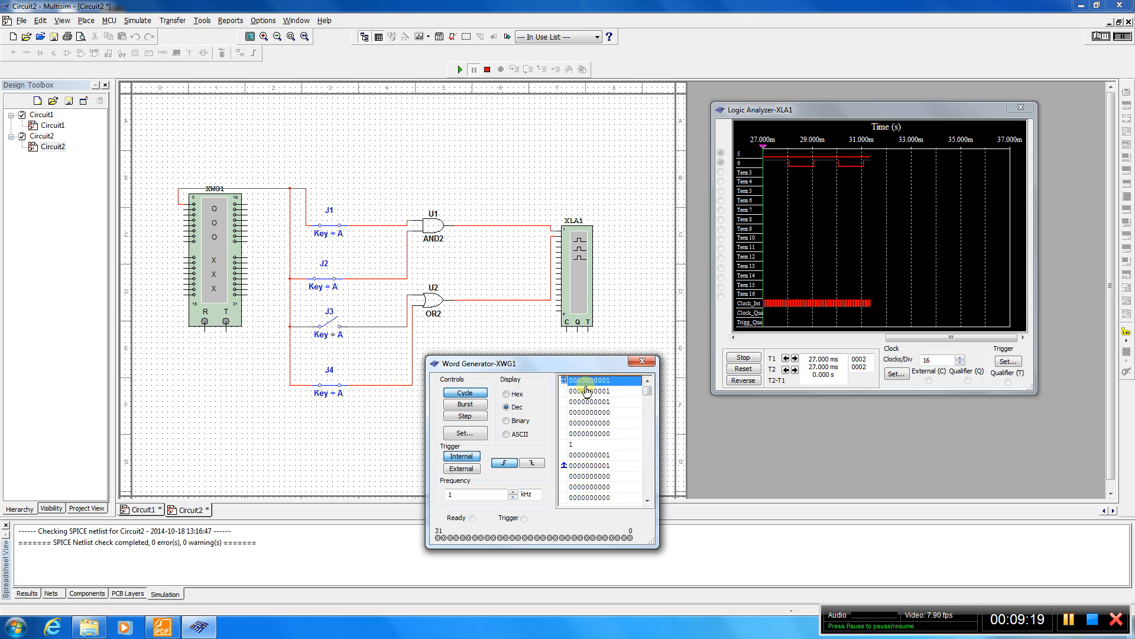
left_click(602, 454)
left_click(572, 437)
left_click(607, 446)
type("1")
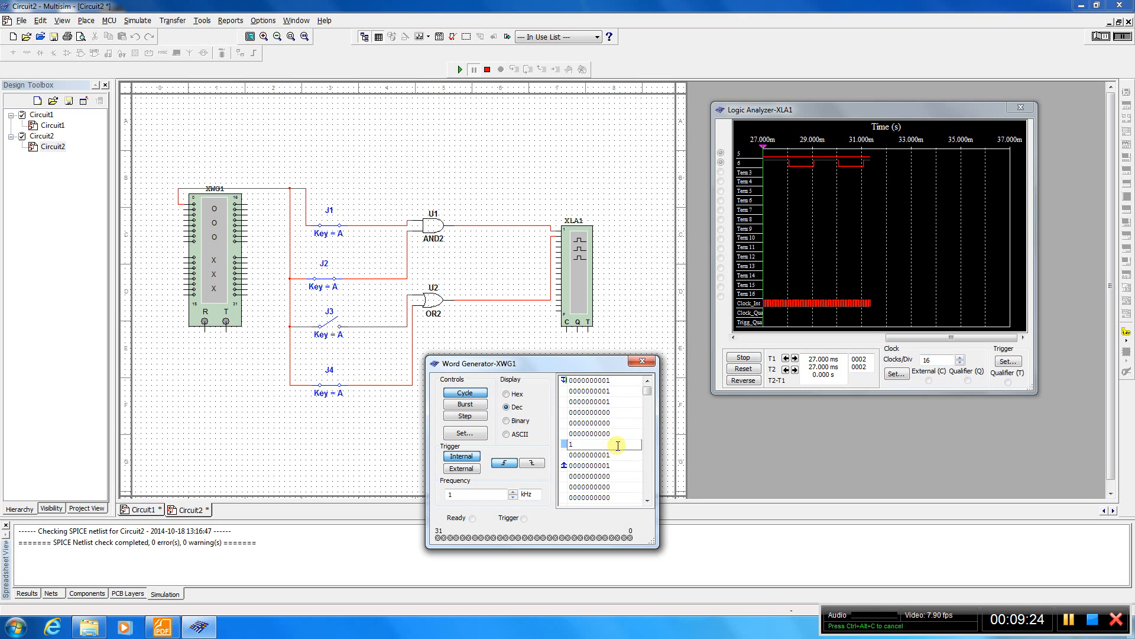
key("Return")
left_click(617, 445)
key("Up")
key("Up")
key("Up")
key("Up")
key("Up")
key("Up")
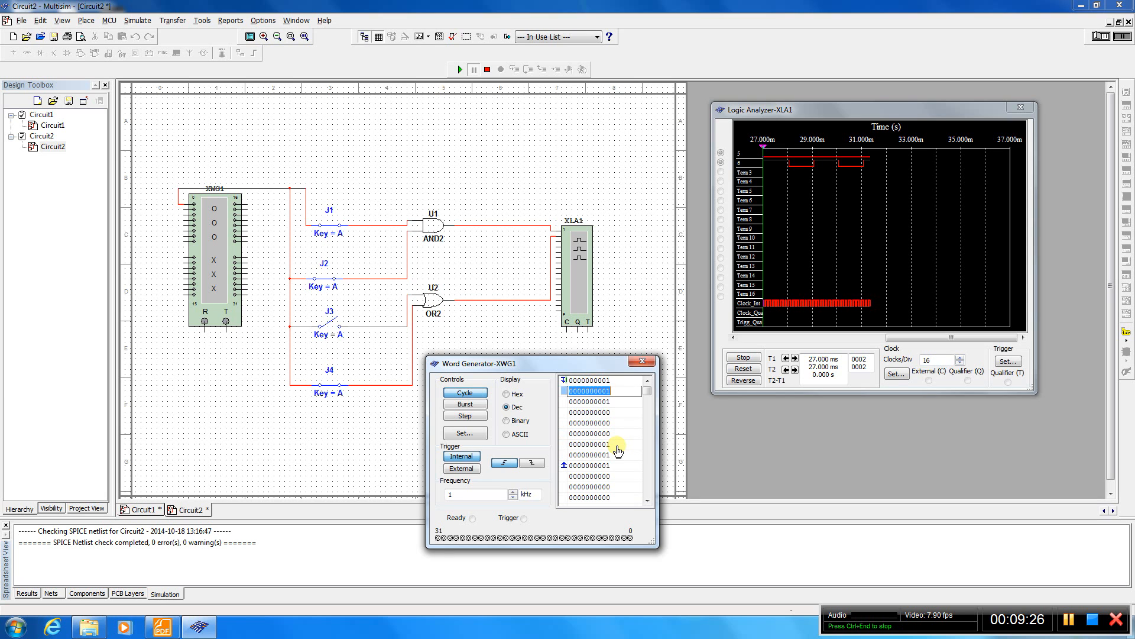
Step: Restart and pause the simulation to capture the new pattern's waveforms, and check the logic analyzer's clock settings
left_click(487, 69)
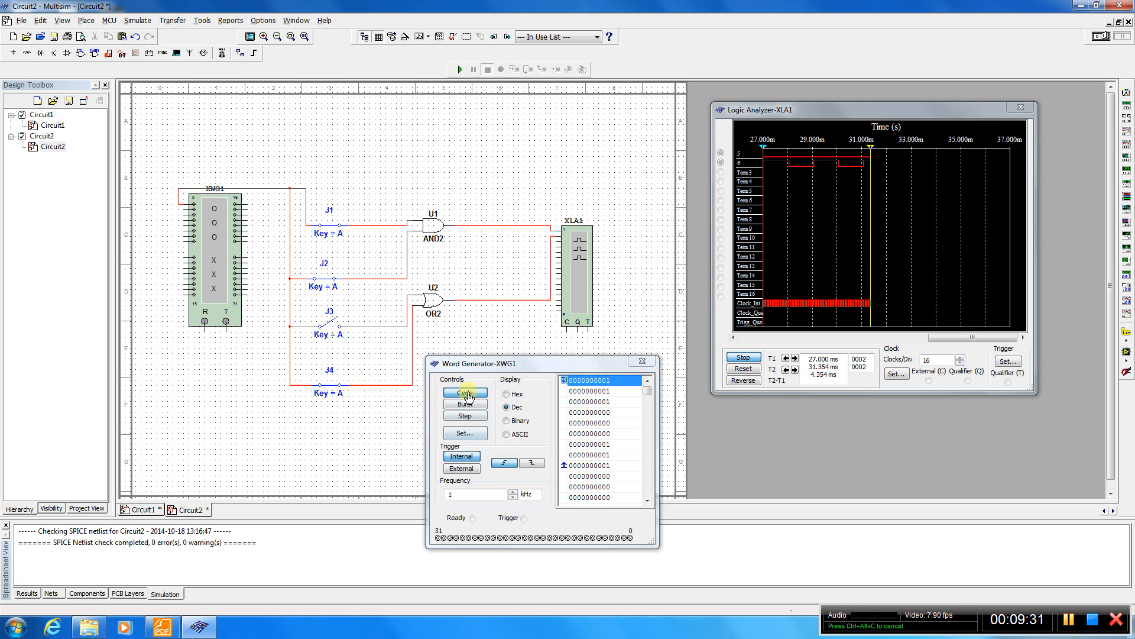
left_click(459, 70)
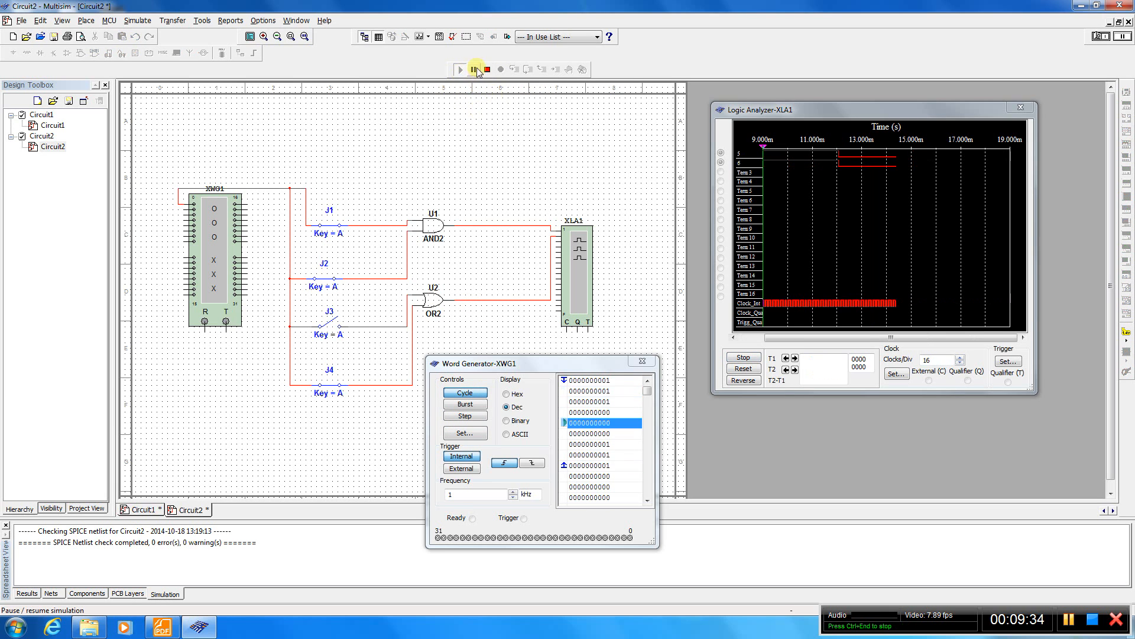
left_click(472, 70)
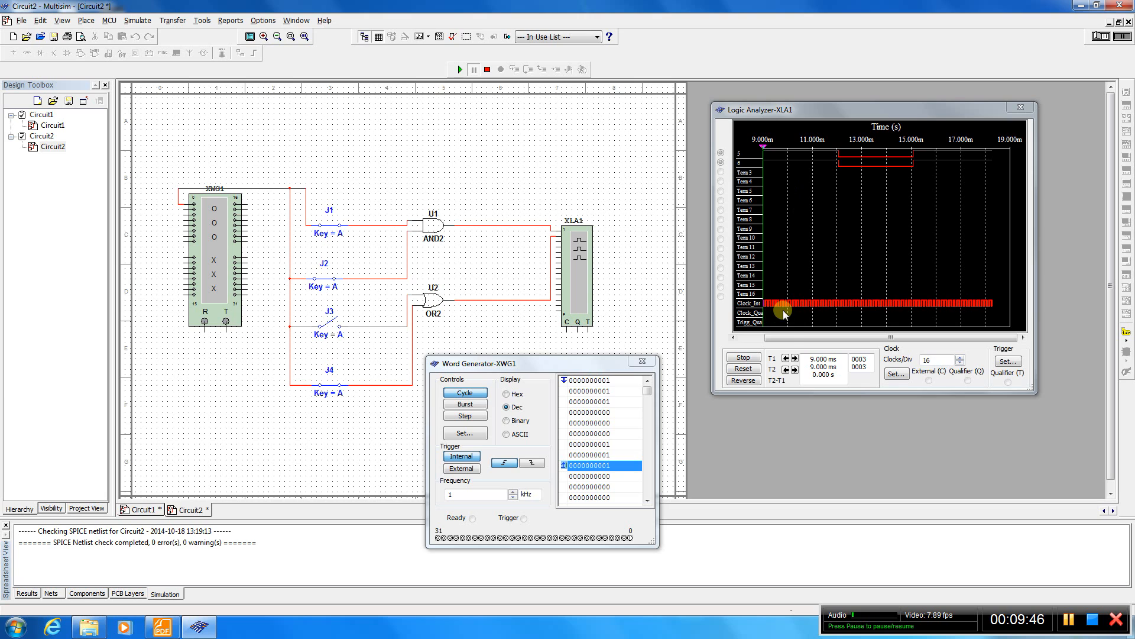
left_click(897, 373)
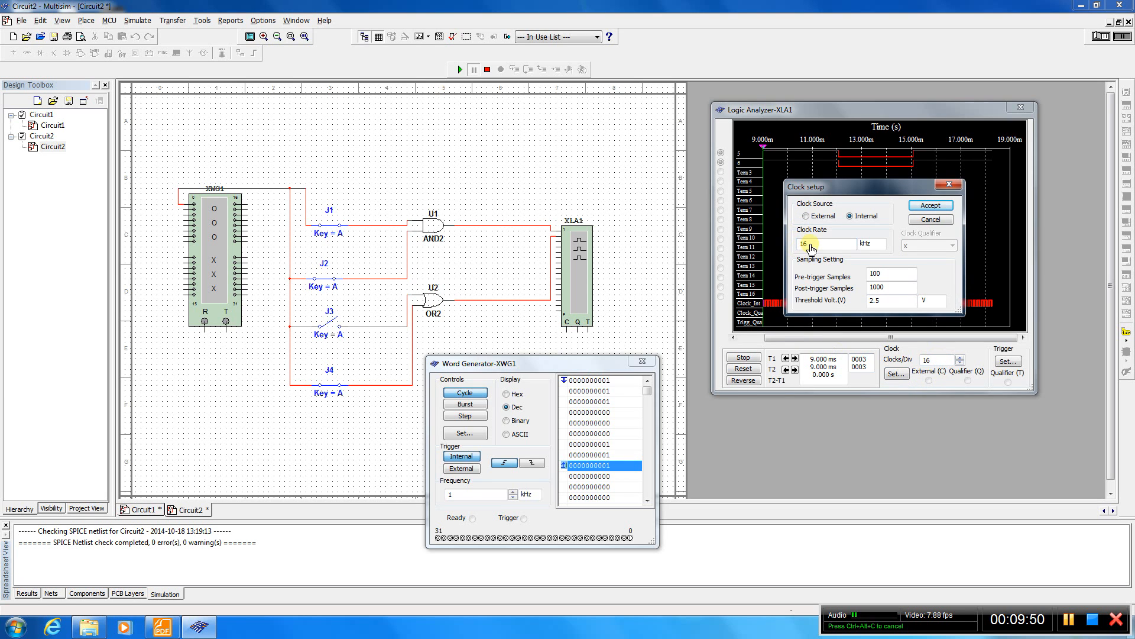
left_click(951, 184)
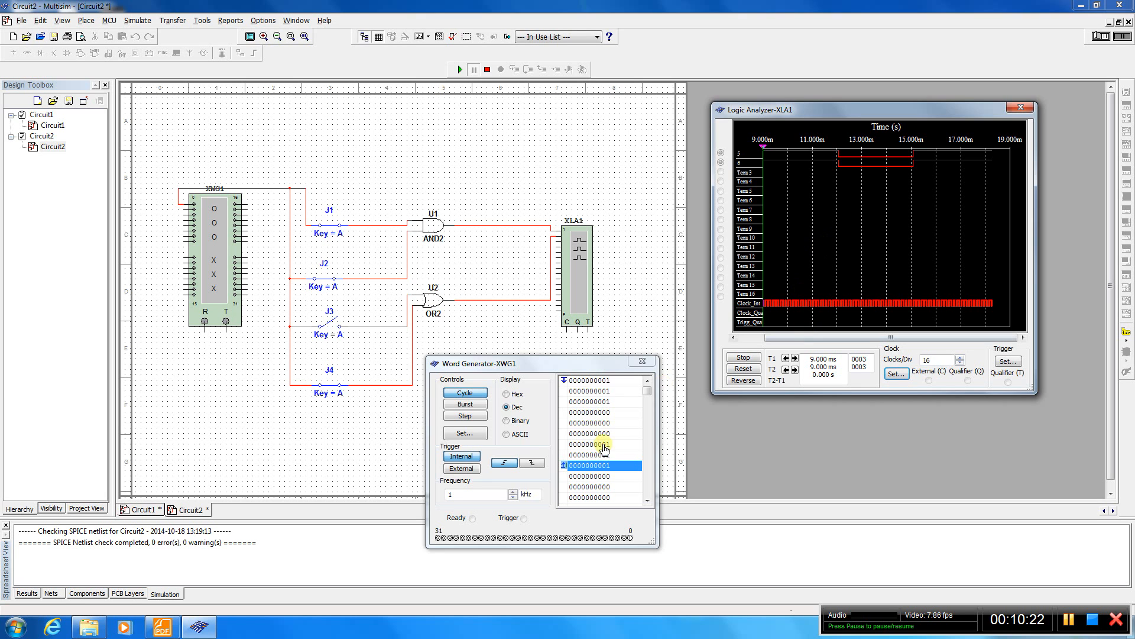
Step: Stop the simulation, and reopen the word generator's window and move it slightly lower
left_click(487, 70)
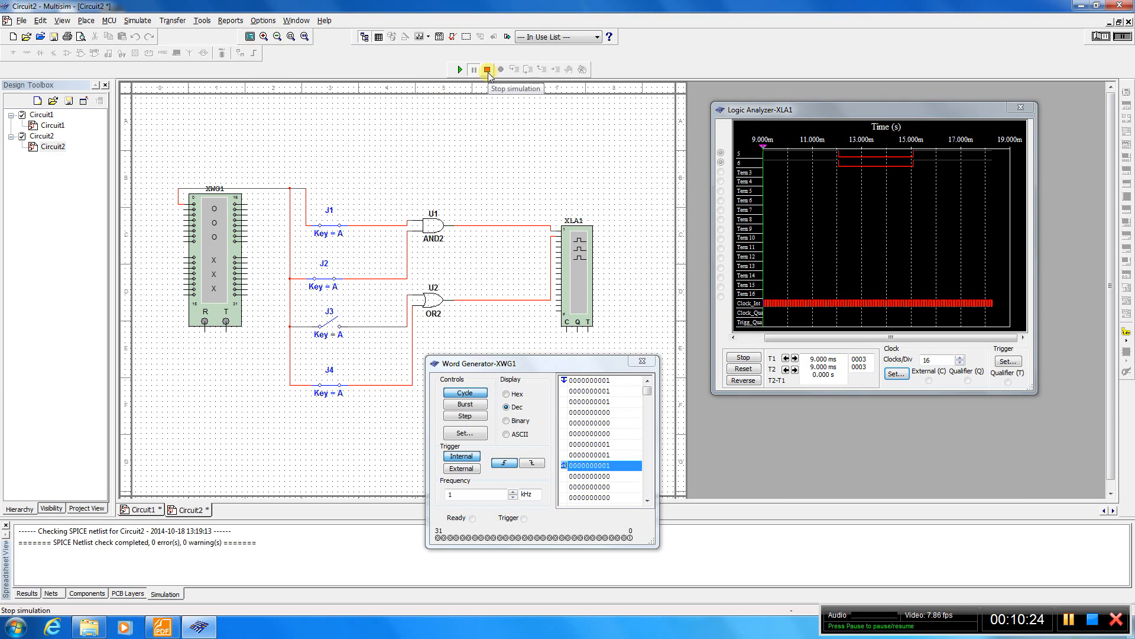
left_click(644, 362)
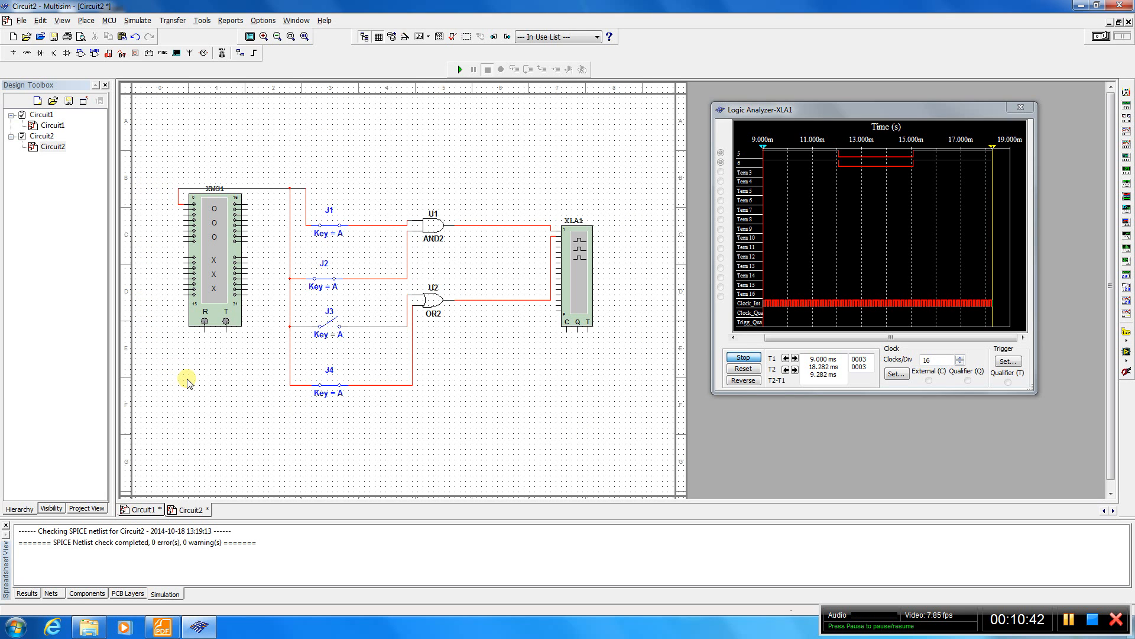
double_click(216, 228)
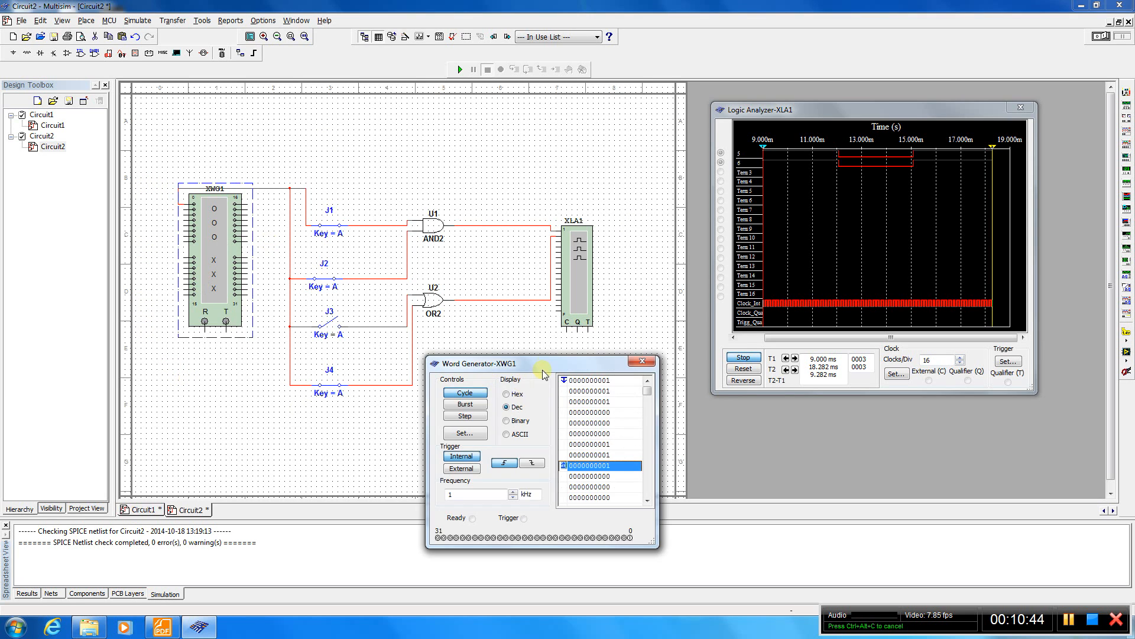
left_click_drag(547, 362, 554, 380)
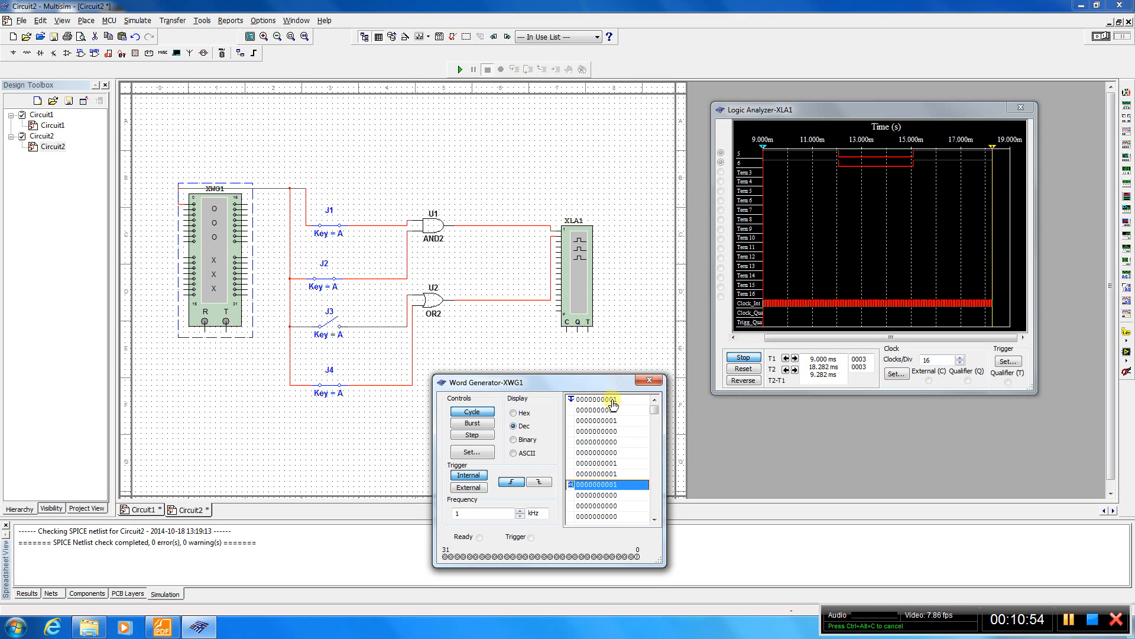
left_click(160, 223)
left_click(161, 223)
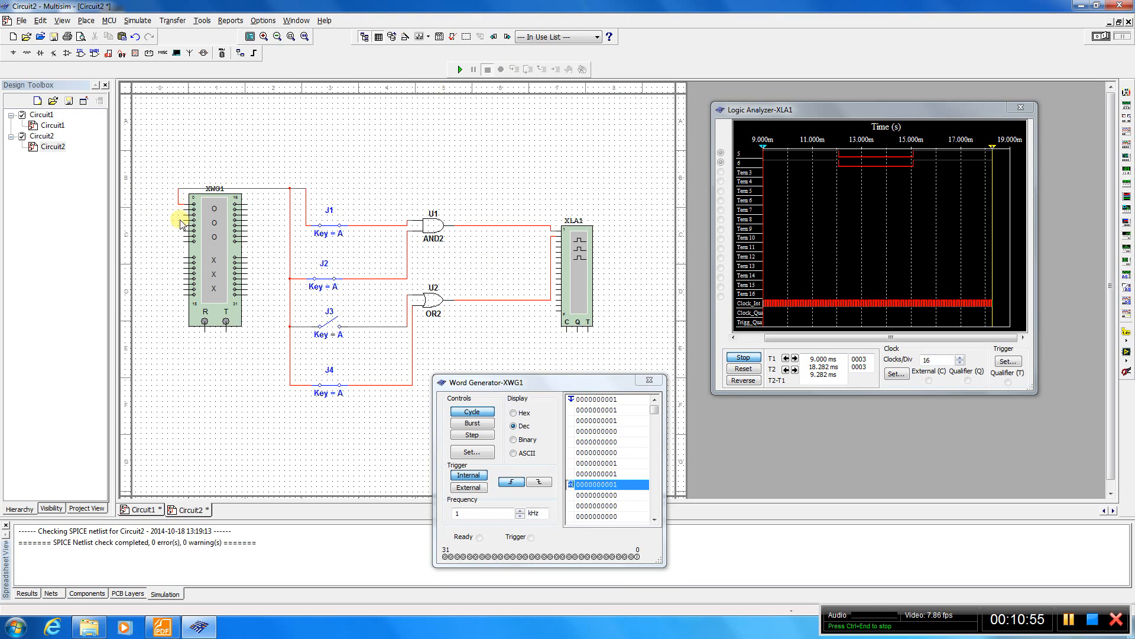
left_click(184, 211)
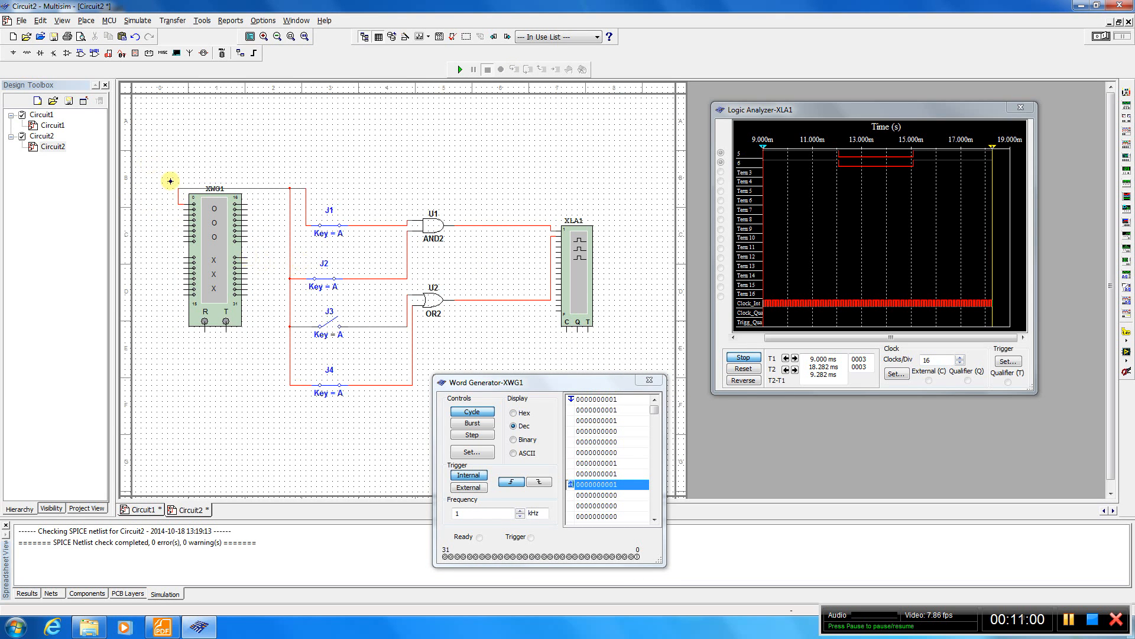
Step: Delete the branch wires that feed the inputs of switches J2 and J3
left_click(296, 278)
key("Delete")
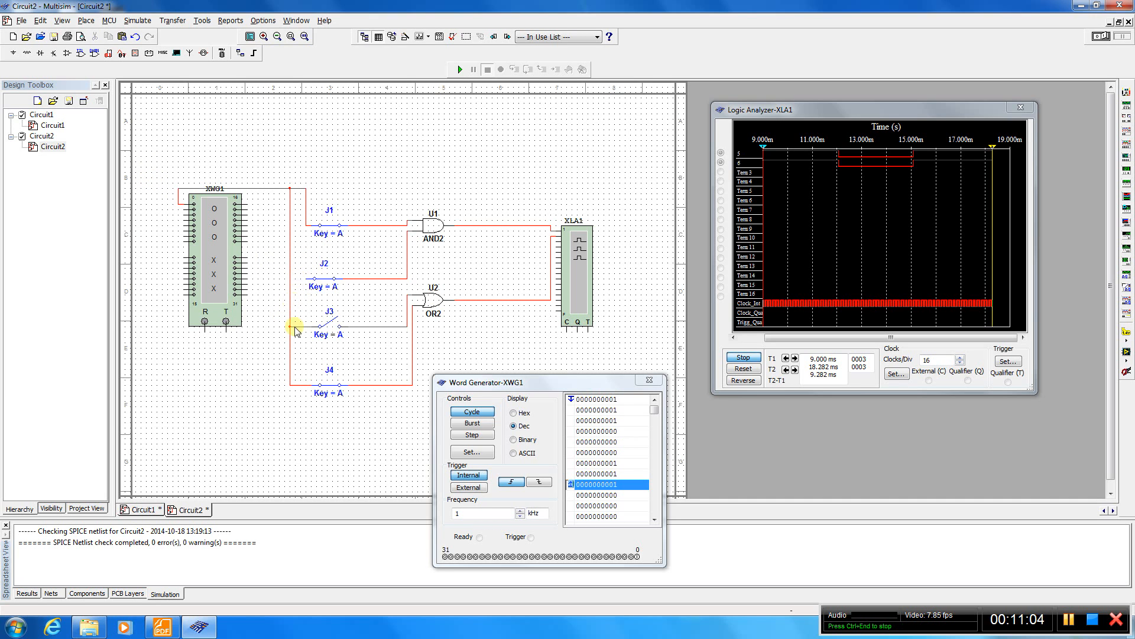
key("Delete")
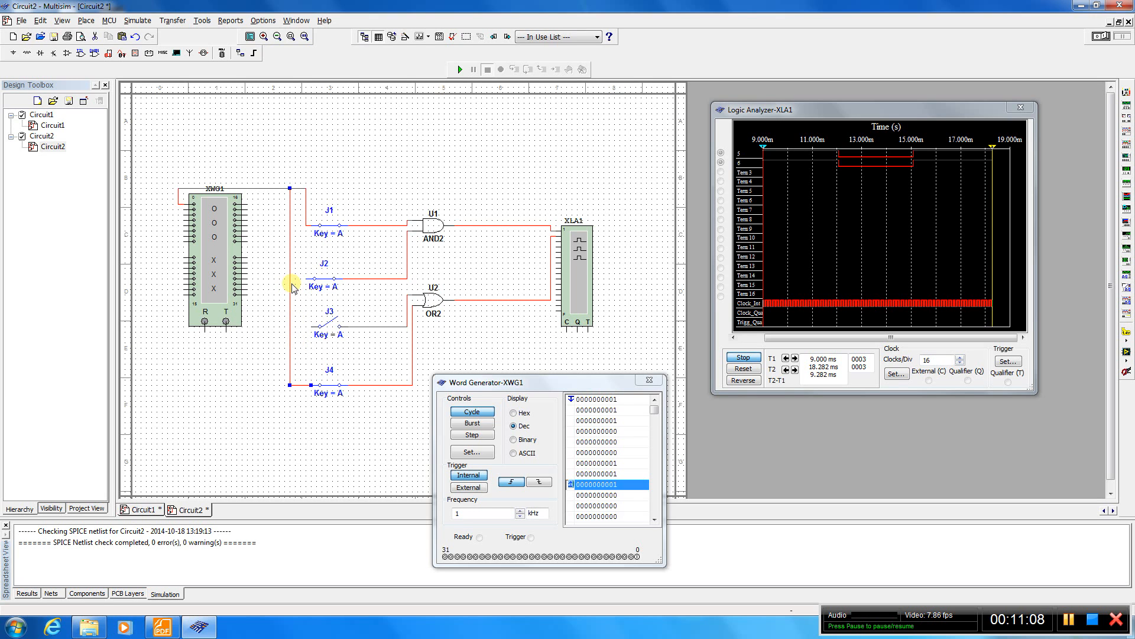
Step: Wire the word generator's second output to switch J2's input and branch that wire to switch J3's input
left_click(278, 324)
left_click(180, 209)
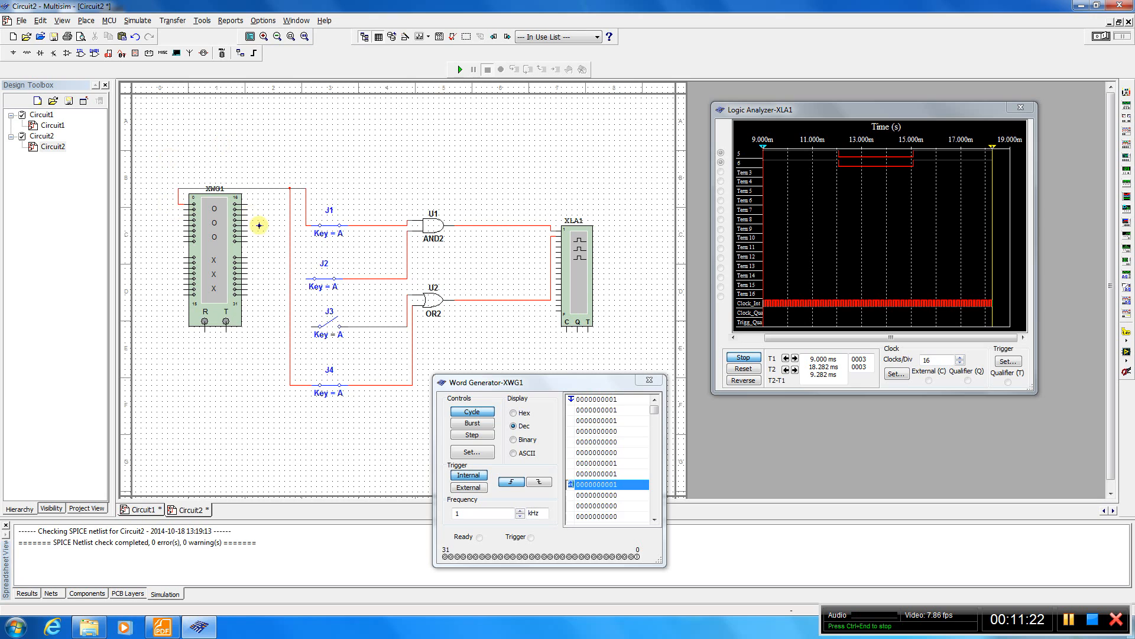
left_click(305, 279)
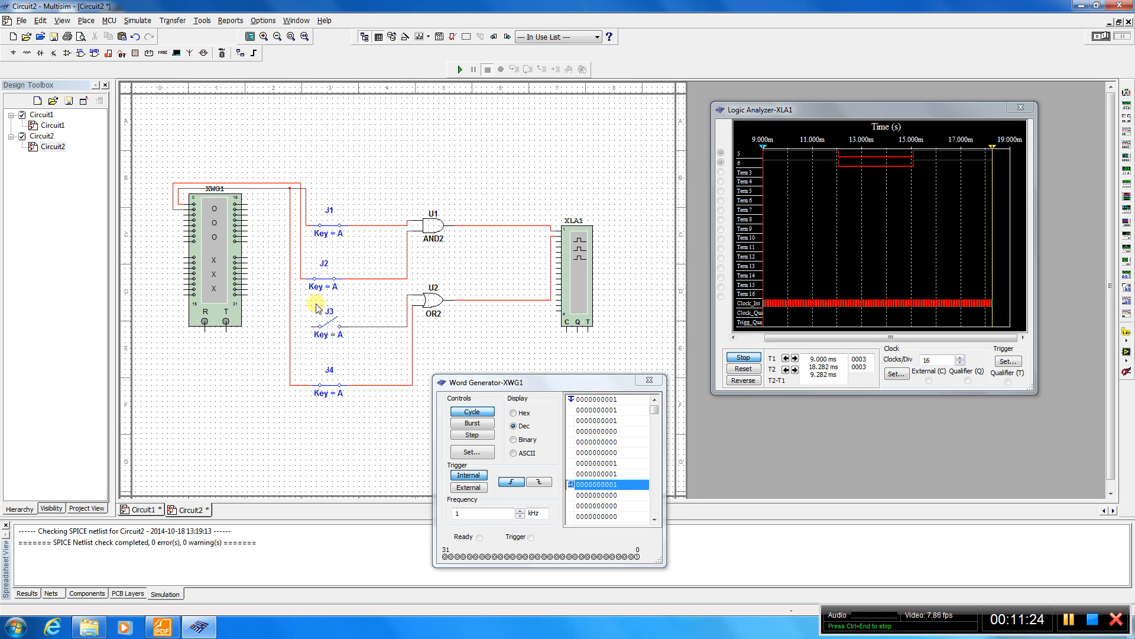
left_click(300, 280)
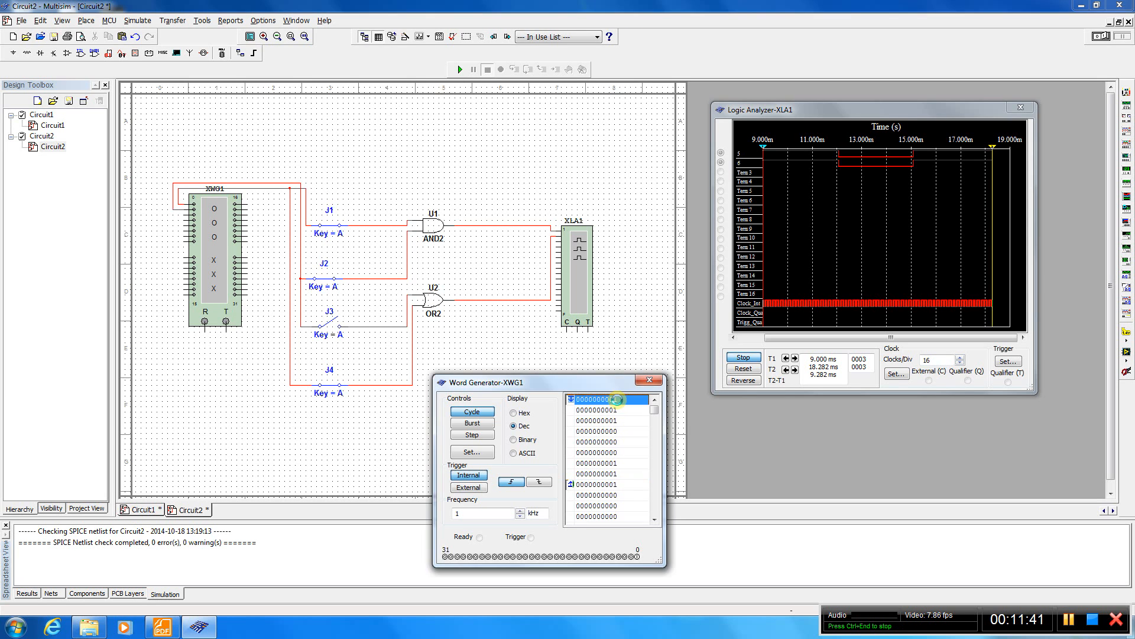
Step: Set the word generator's first word to 11 and re-enter 1 for the second word
left_click(618, 402)
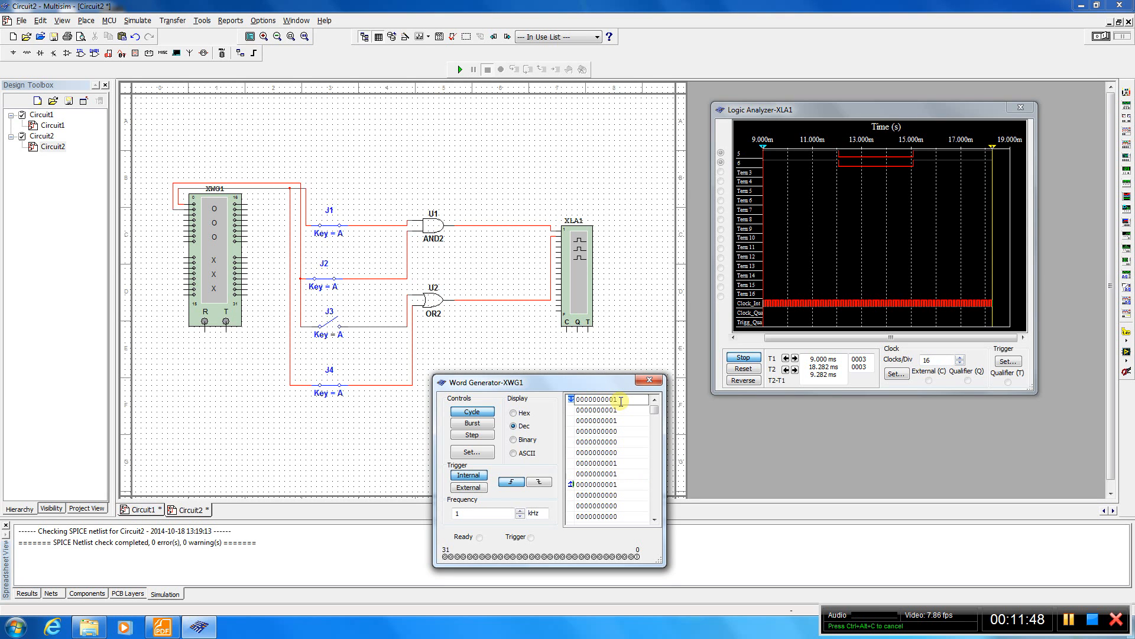
key("BackSpace")
type("1")
key("Return")
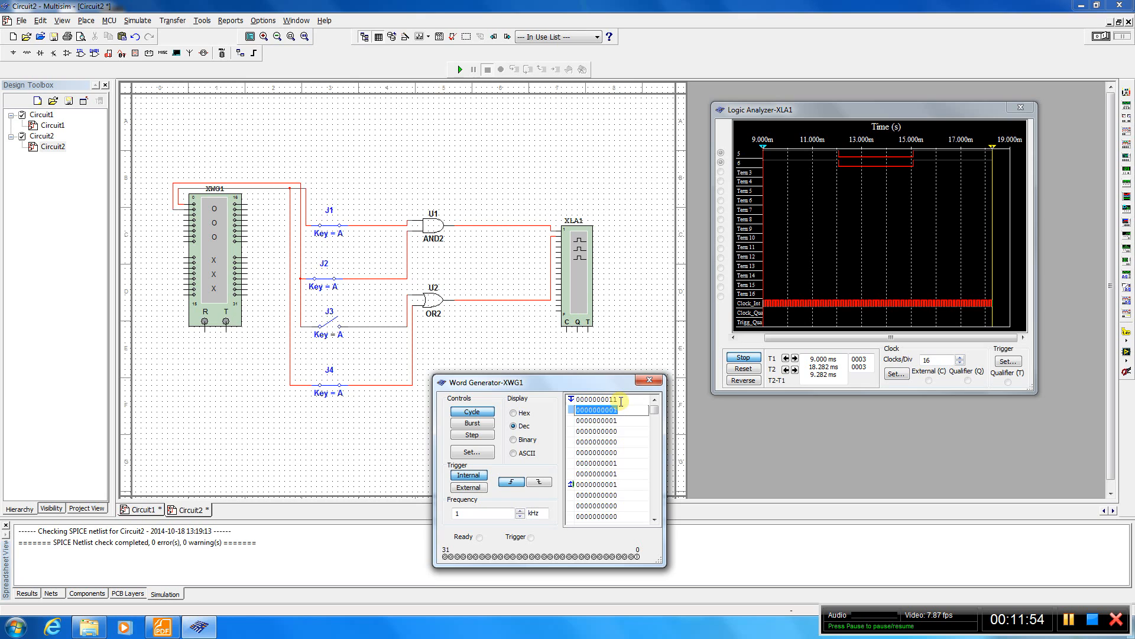
type("1")
Step: Set the word generator's final position at the tenth word
right_click(573, 487)
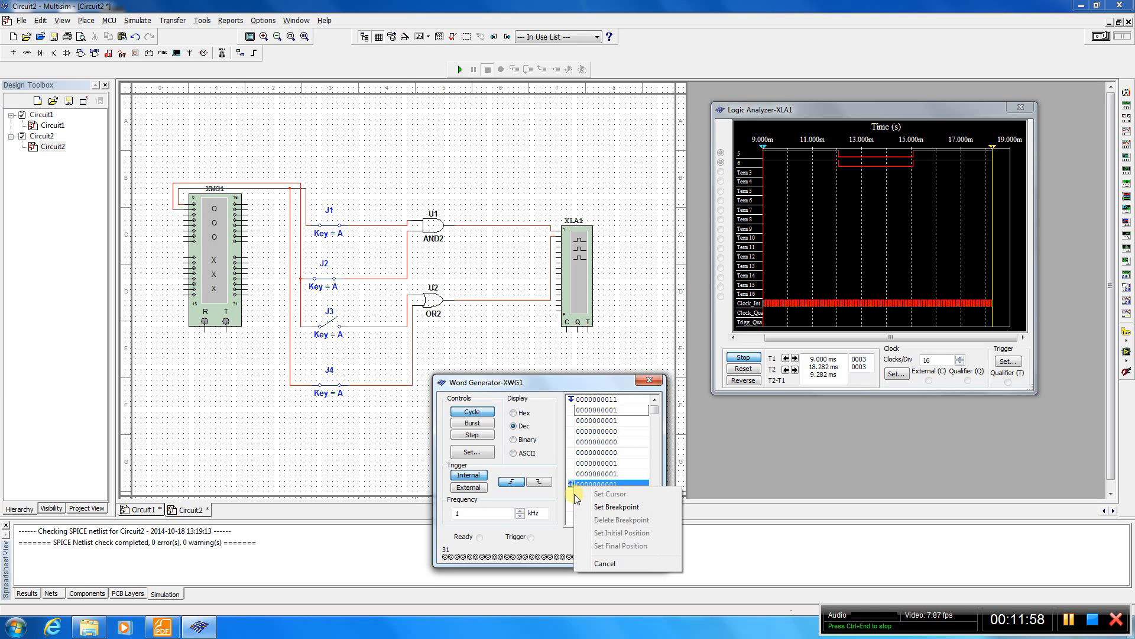
left_click(583, 506)
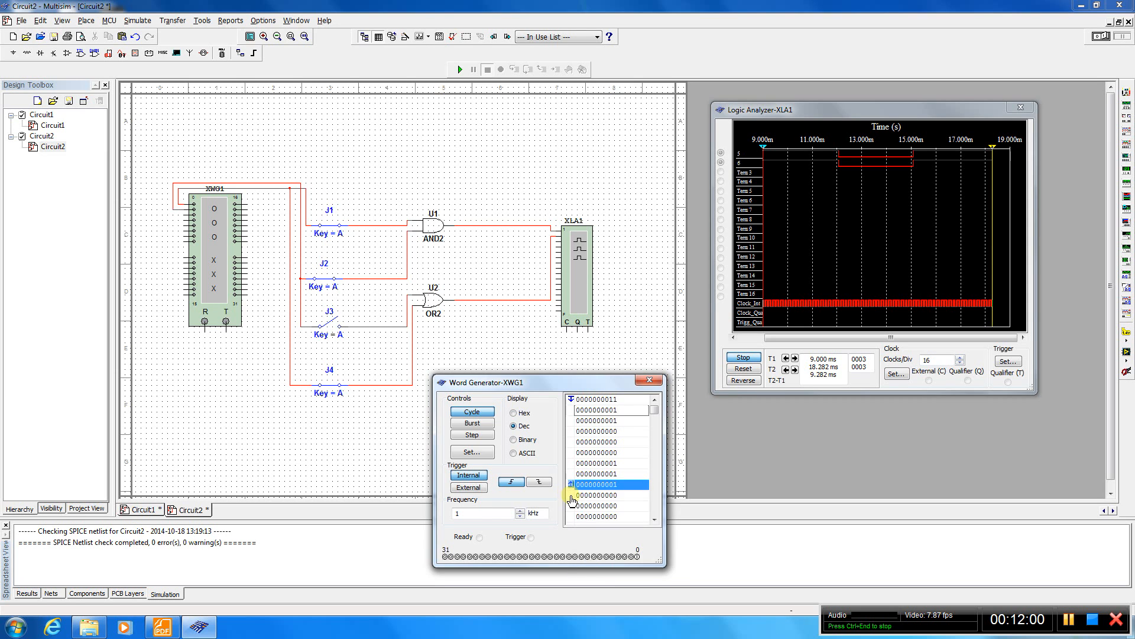
right_click(573, 497)
left_click(617, 555)
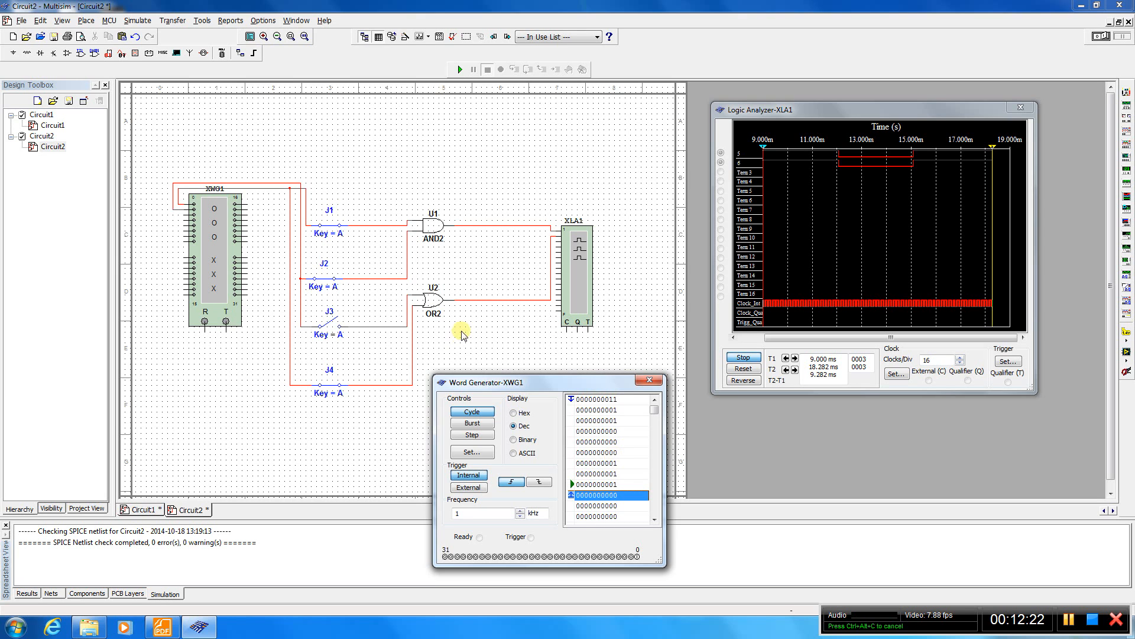
Step: Set switches J1, J3 and J4 open with J2 closed, and close the word generator window
left_click(332, 322)
left_click(334, 385)
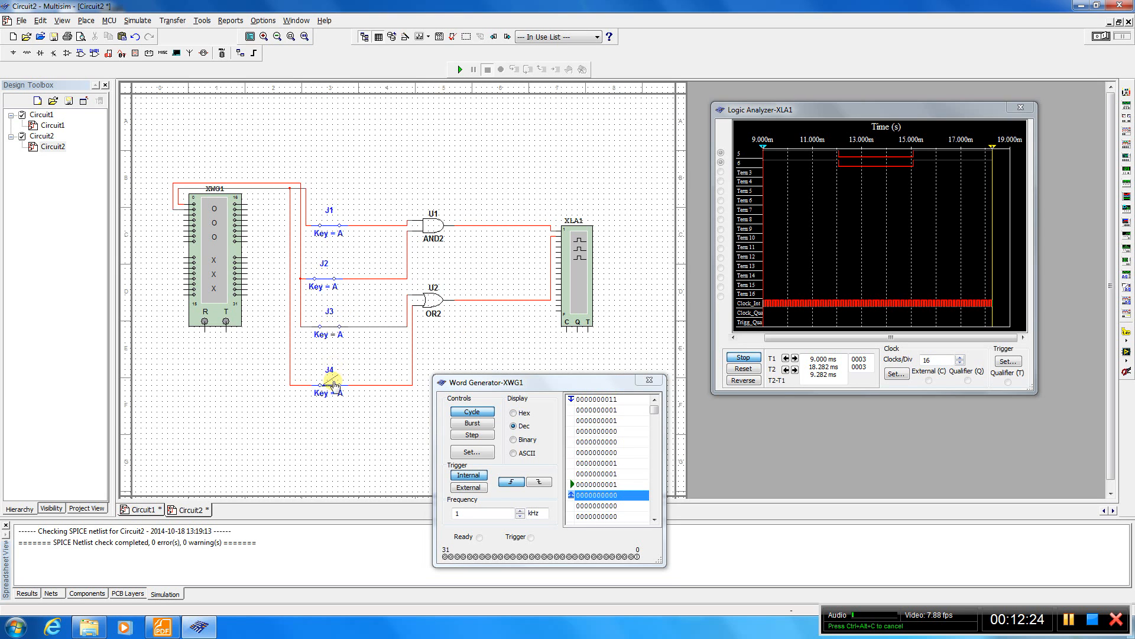
left_click(331, 324)
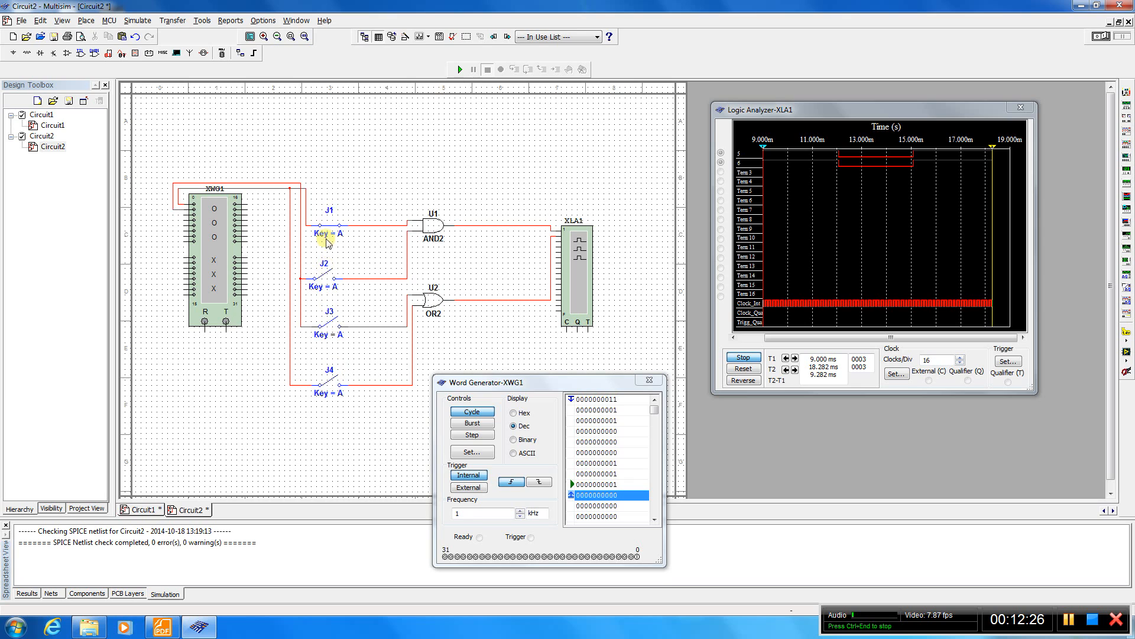
left_click(327, 220)
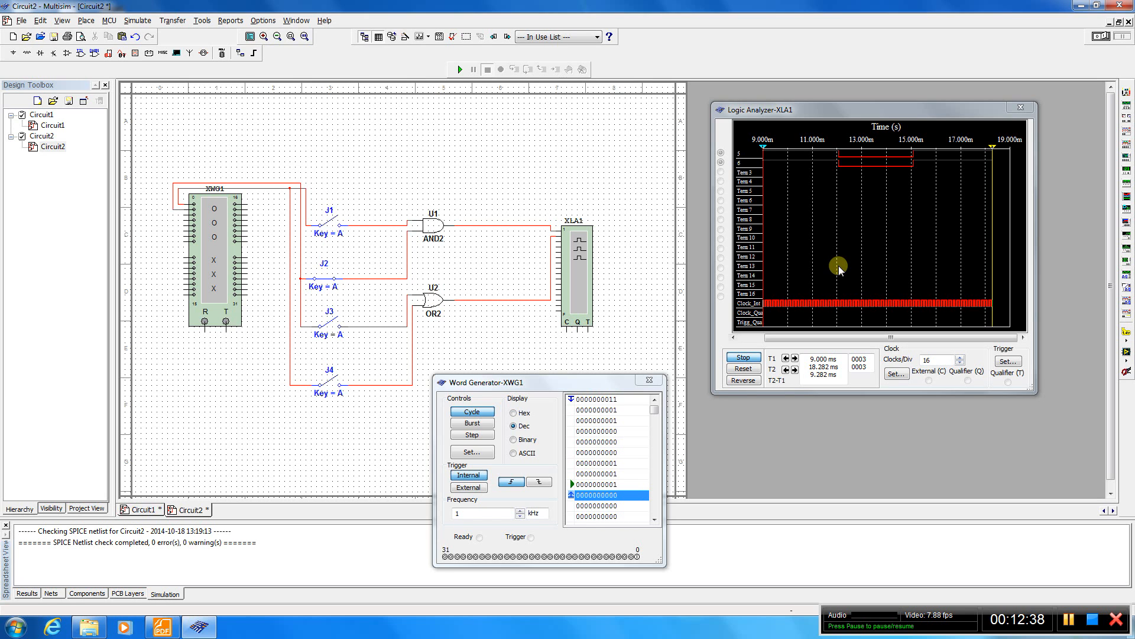
left_click(650, 380)
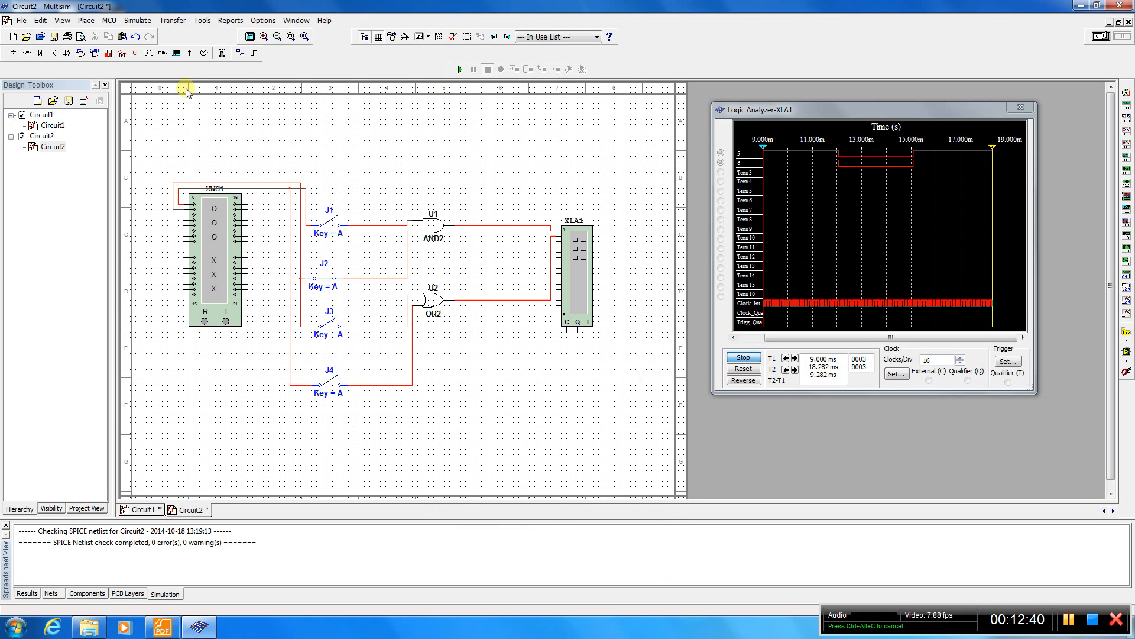
Step: Place a NOR2 gate from the Misc Digital group's TIL family in the empty area below the OR gate and the logic analyzer
left_click(86, 20)
left_click(93, 35)
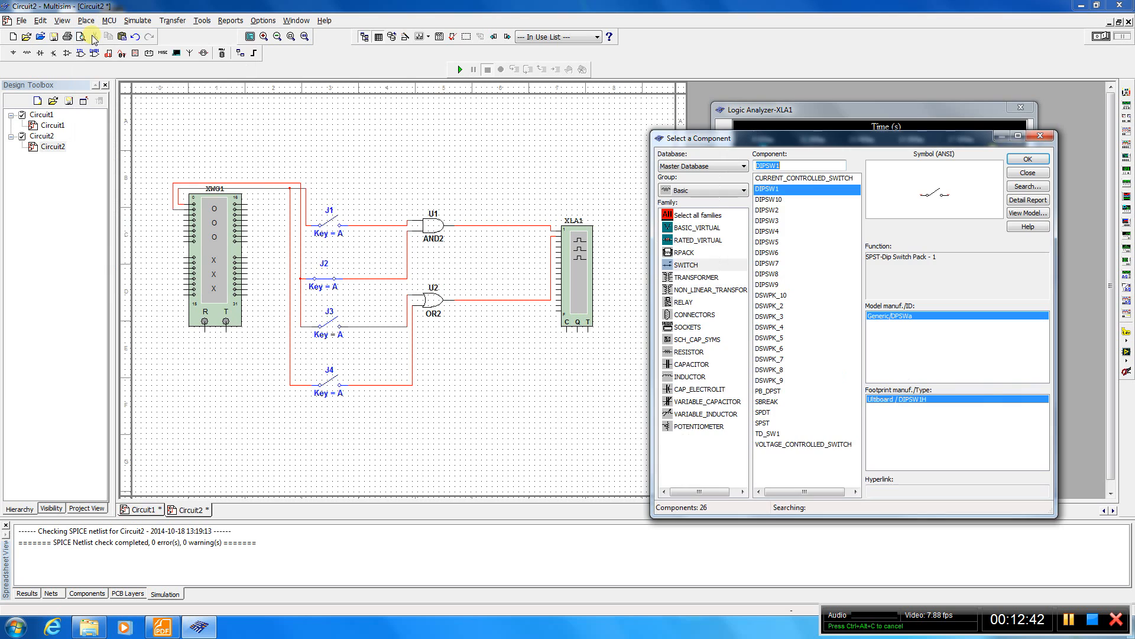
left_click(733, 190)
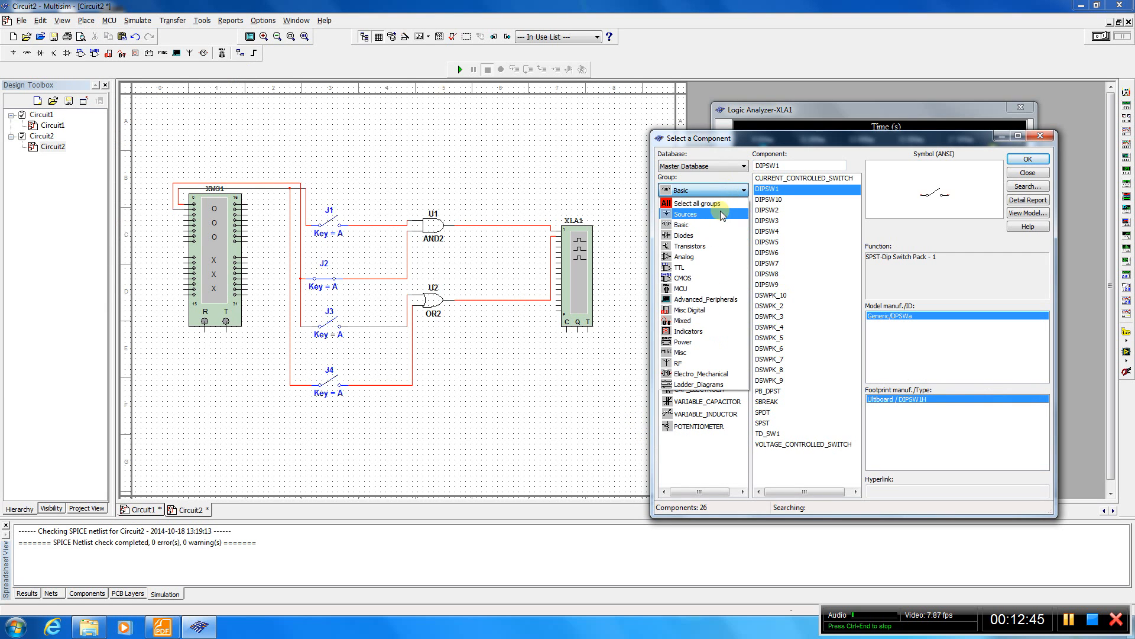
left_click(714, 309)
left_click(683, 229)
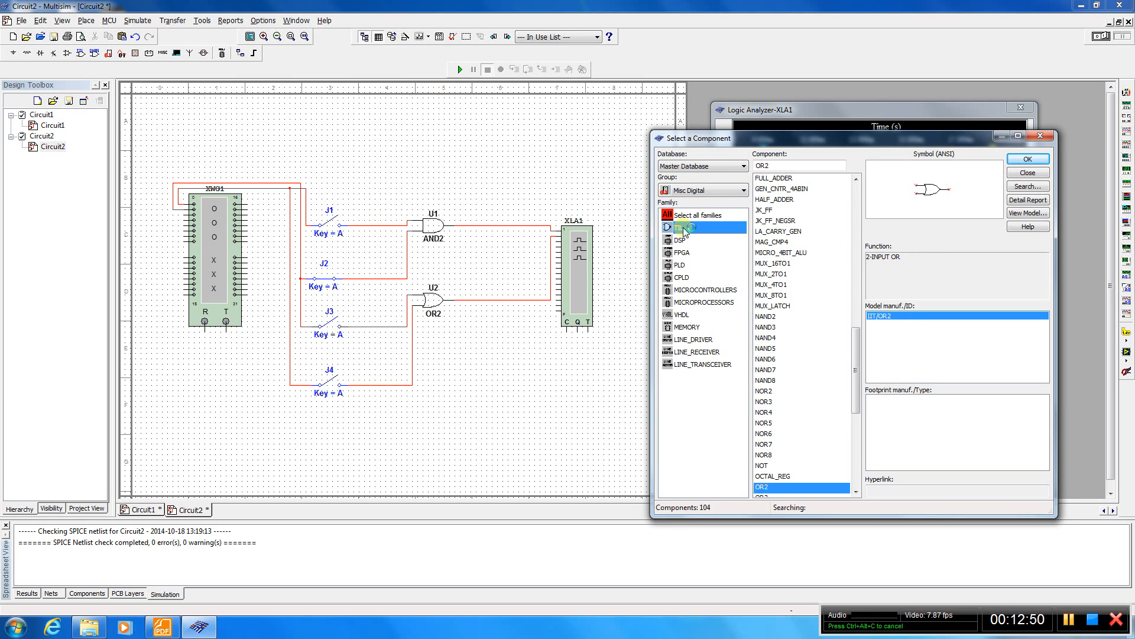
left_click_drag(856, 370, 864, 256)
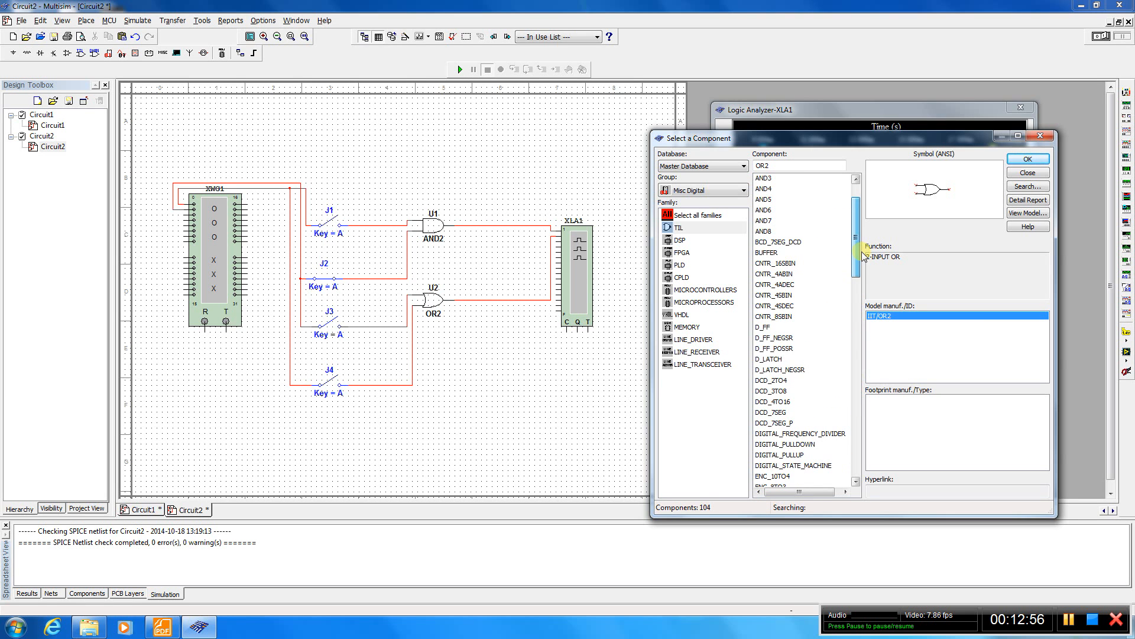
left_click(770, 222)
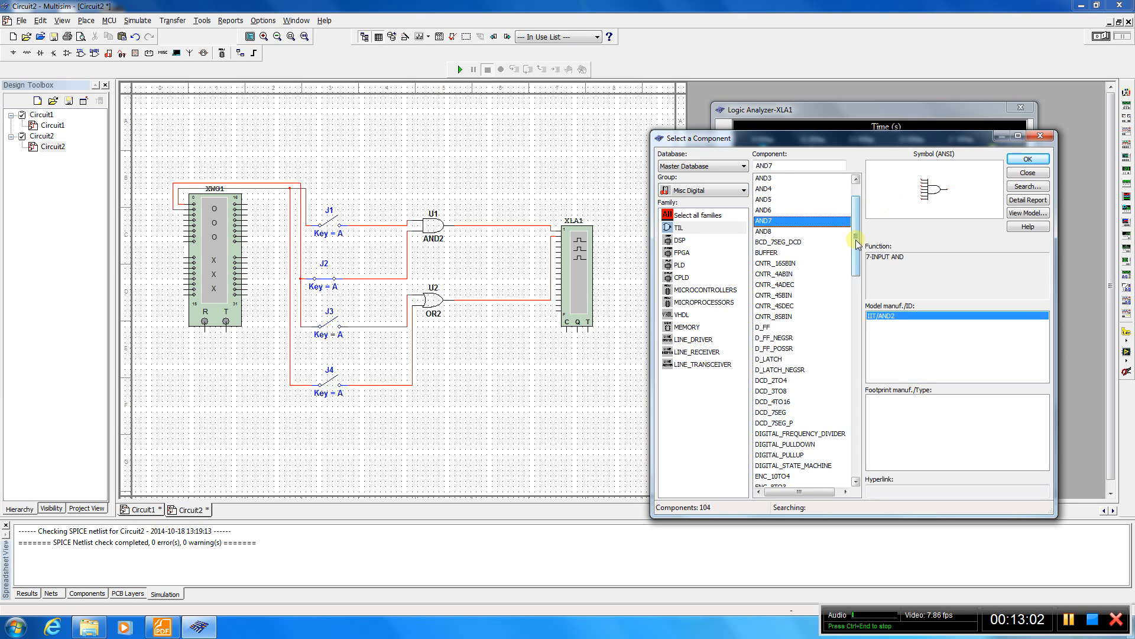
left_click_drag(856, 244, 853, 403)
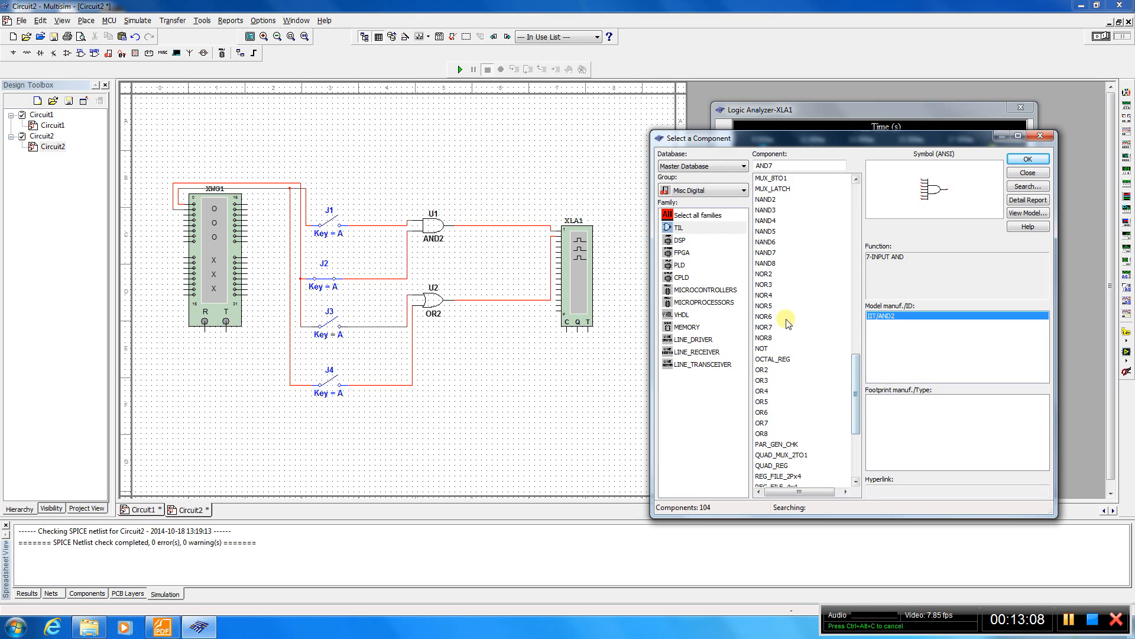
double_click(768, 275)
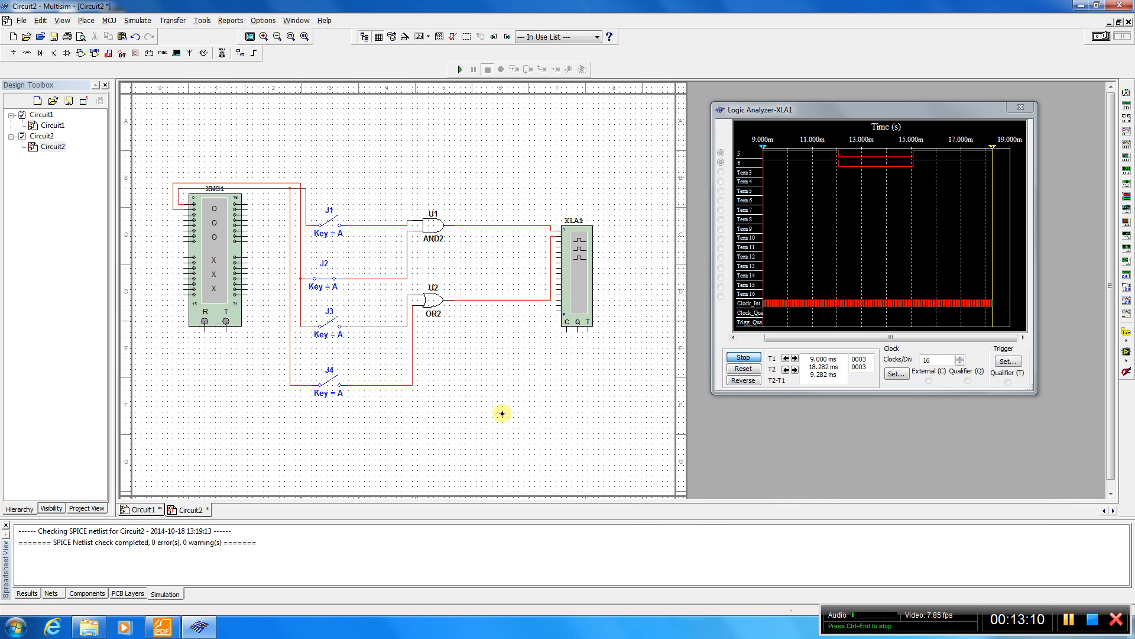
left_click(509, 414)
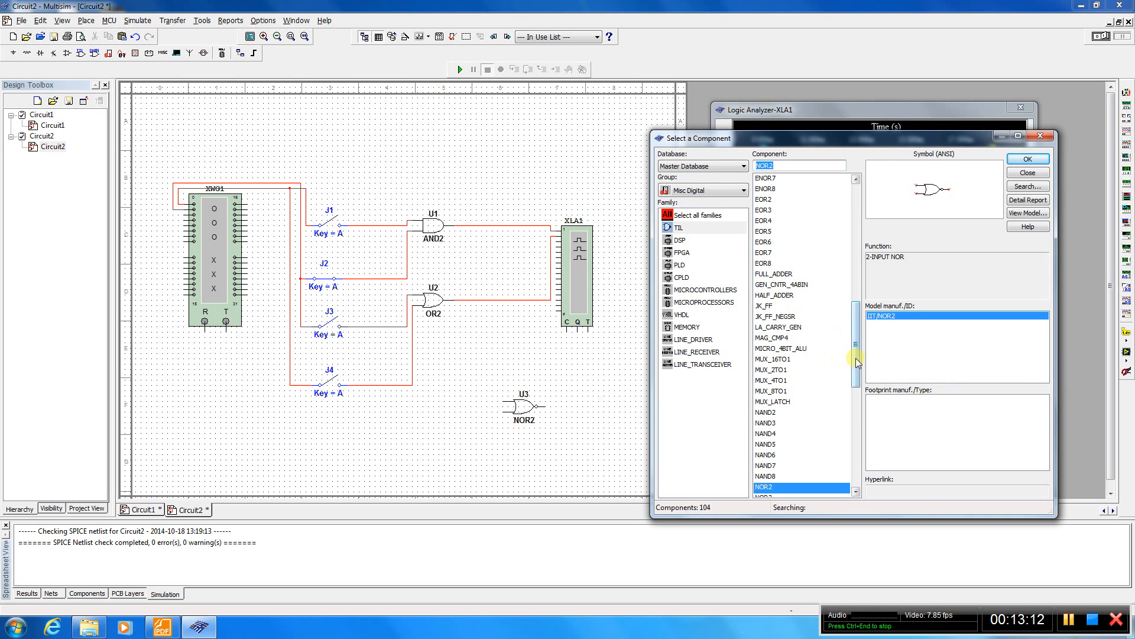
Step: Place a NAND2 gate just below the NOR2 gate and finish placing components
double_click(775, 414)
left_click(515, 451)
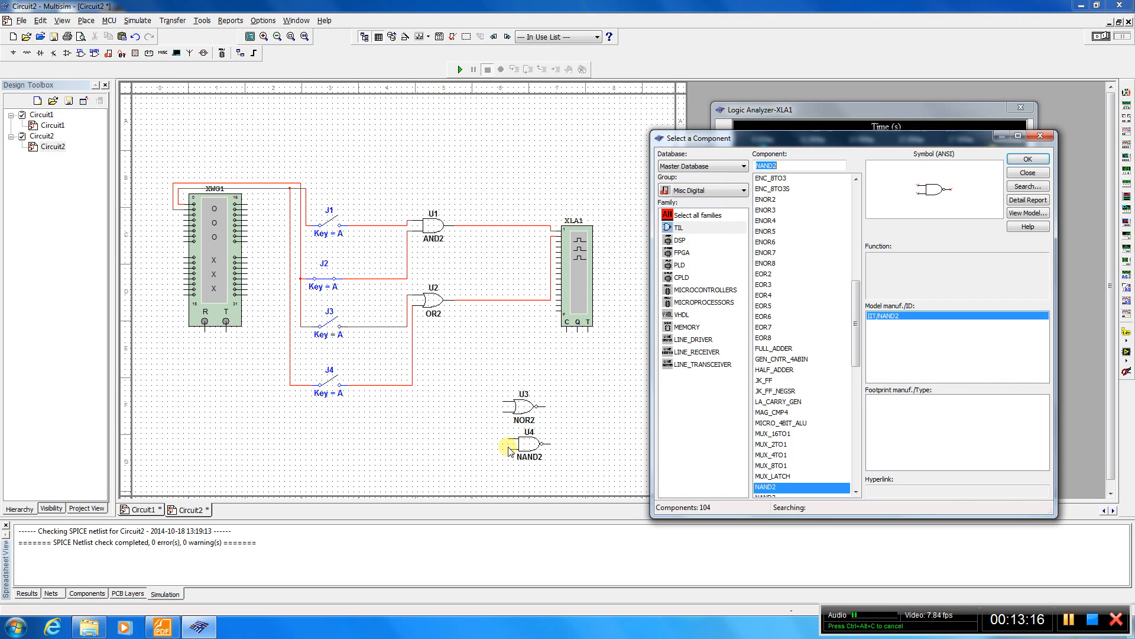
left_click_drag(858, 315, 858, 438)
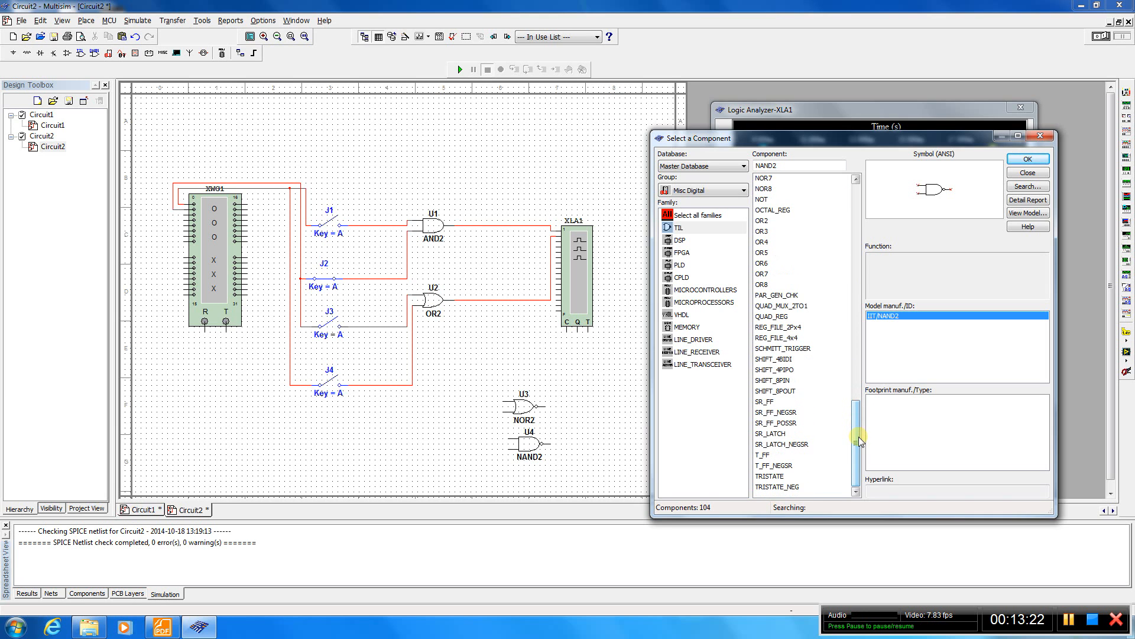
left_click_drag(859, 436, 855, 395)
left_click(770, 360)
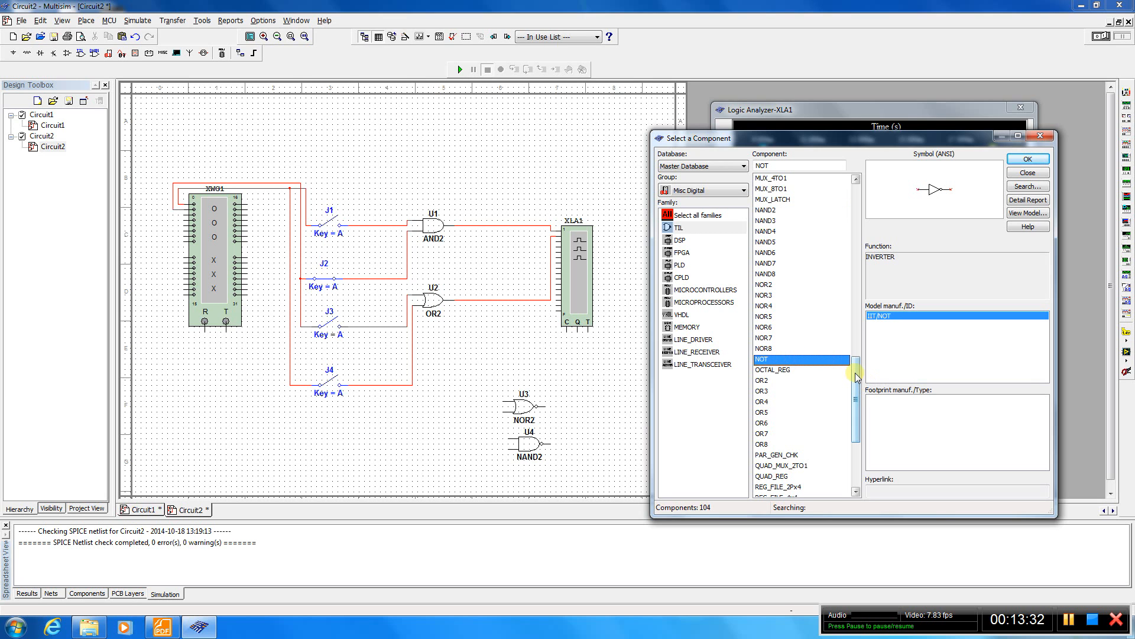
left_click(1040, 136)
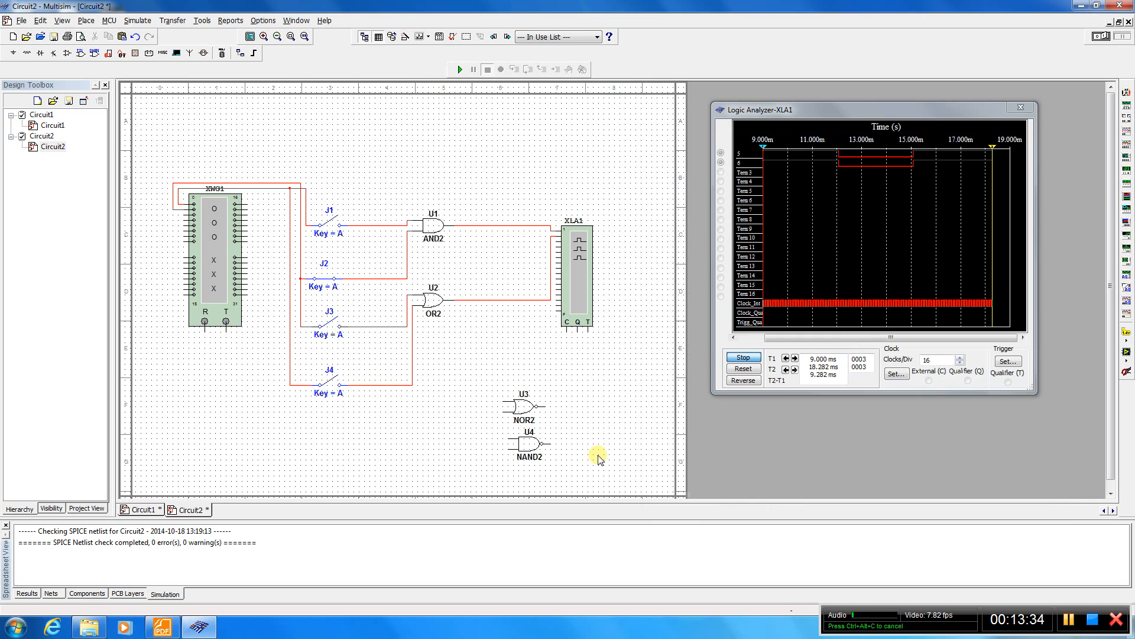
Step: Move the NOR2 and NAND2 gates up and closer to the OR gate, keeping them stacked one above the other
left_click_drag(520, 400, 525, 379)
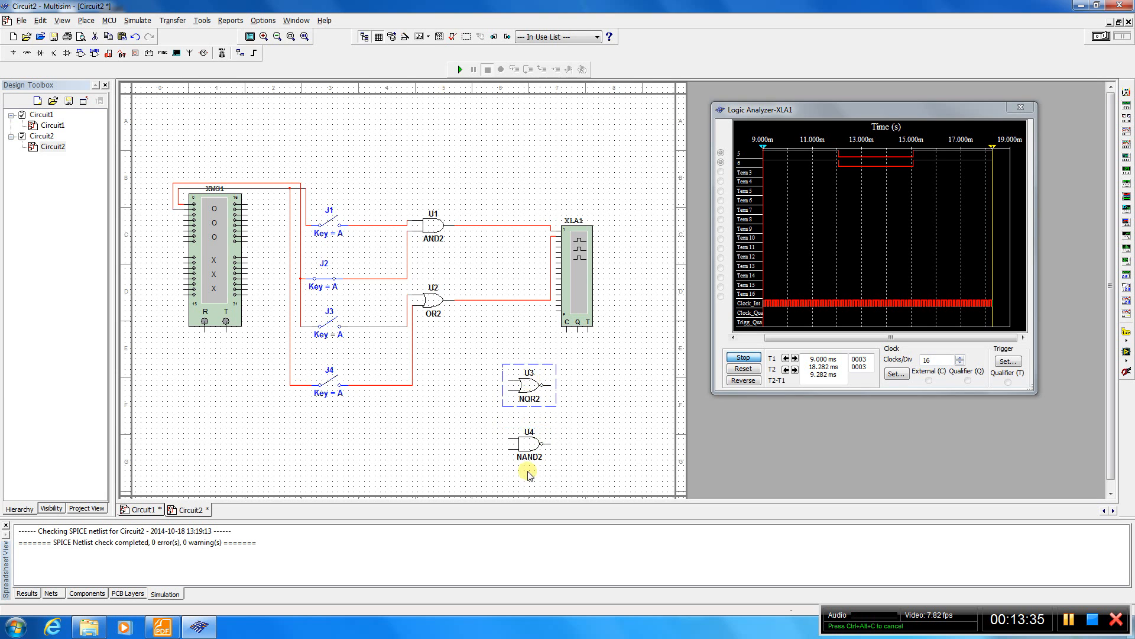
left_click(526, 429)
left_click_drag(527, 429, 521, 417)
left_click(580, 448)
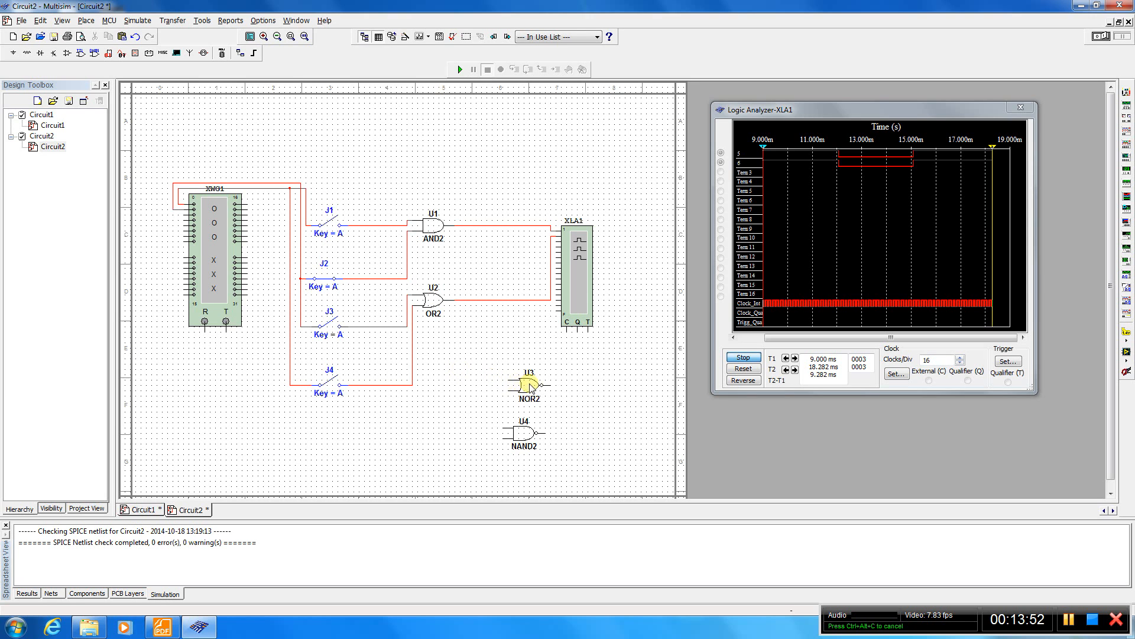
left_click_drag(525, 390, 493, 375)
left_click_drag(521, 434, 494, 413)
left_click(506, 451)
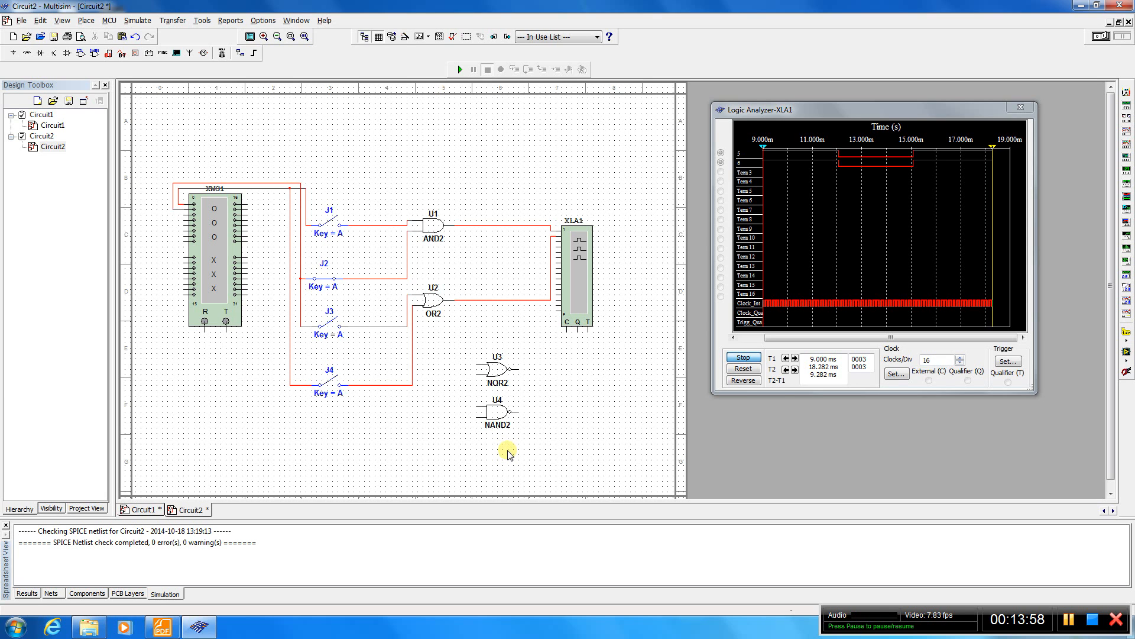
Step: Review the word generator's settings with its window moved clear of the NOR2 and NAND2 gates, and close it
double_click(215, 242)
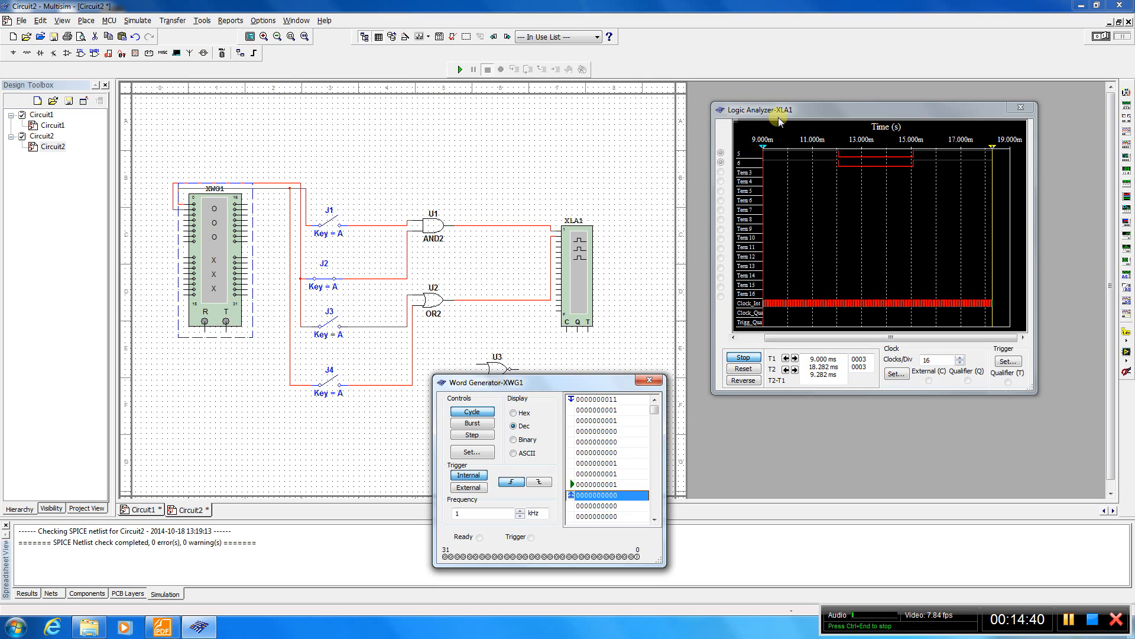
left_click_drag(581, 384, 311, 428)
left_click(376, 425)
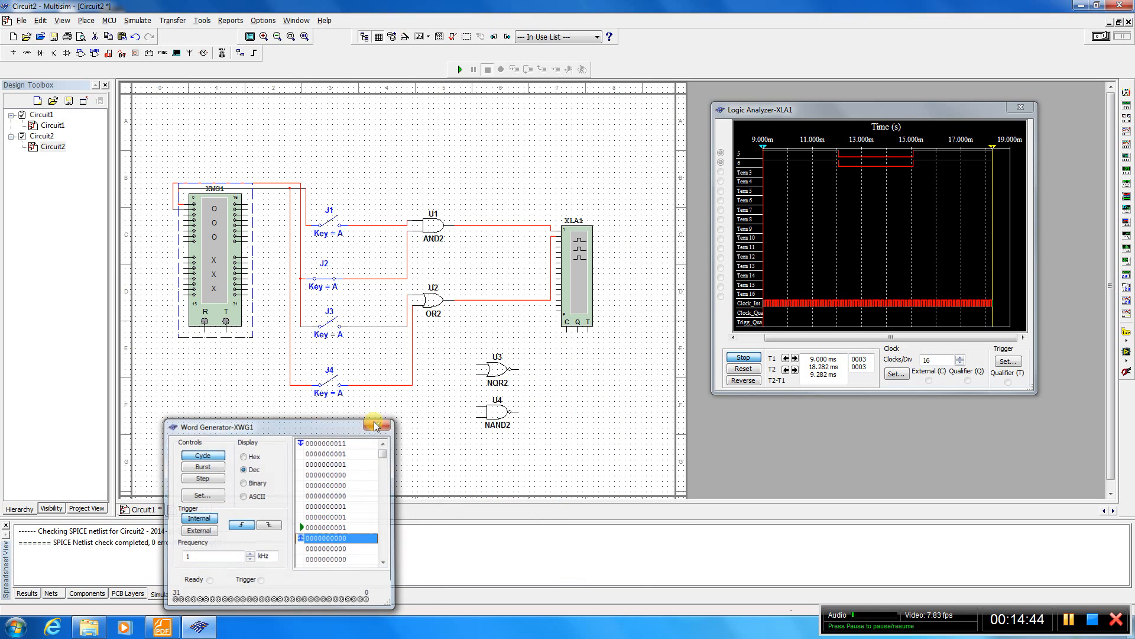